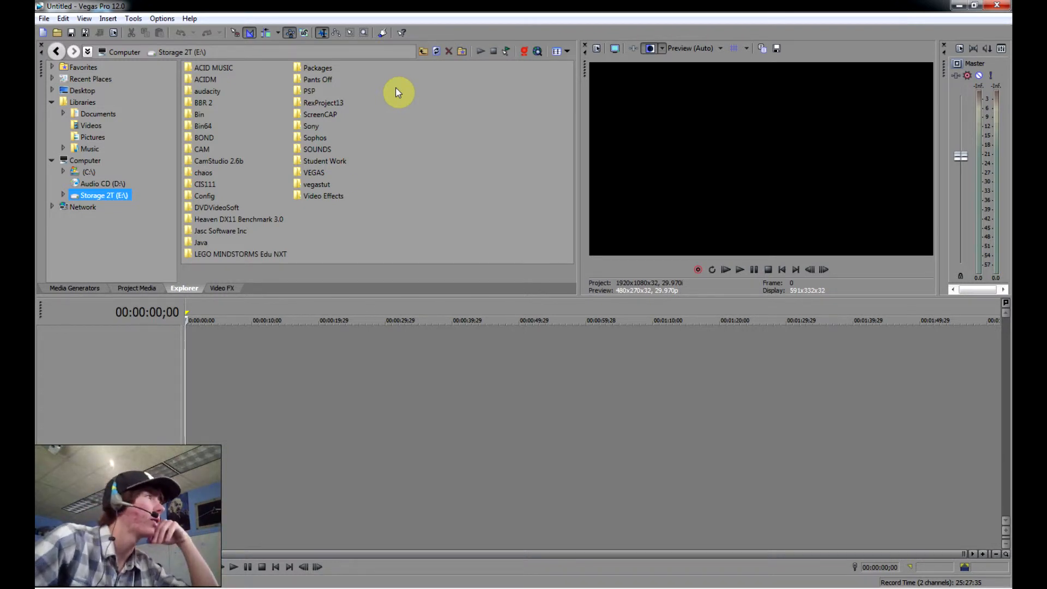
Open the vegastut folder on the Storage 2T (E:) drive and look over its MTS clips
double_click(322, 186)
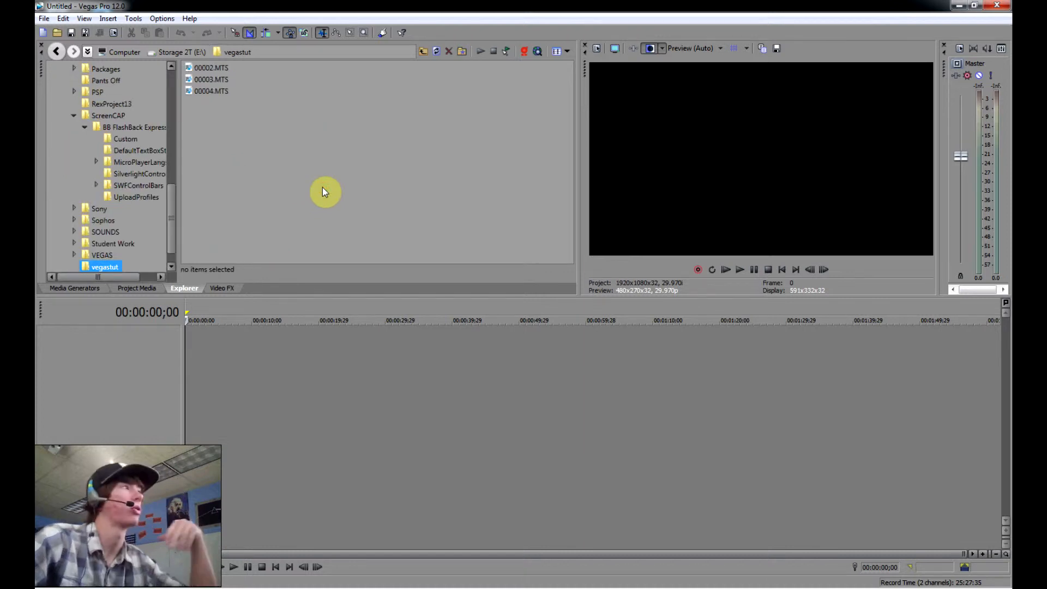
click(204, 66)
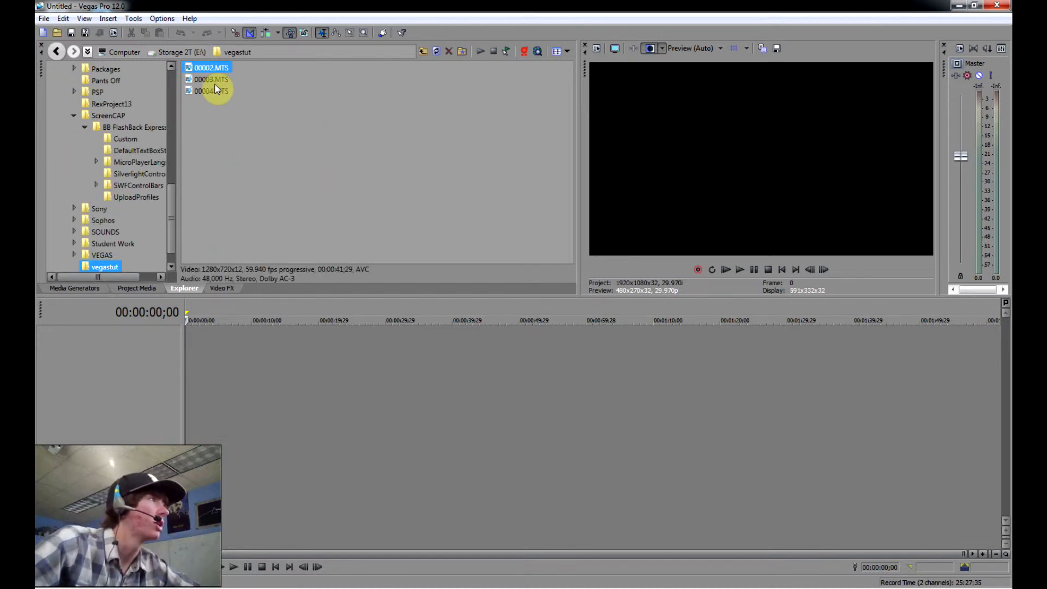
click(213, 87)
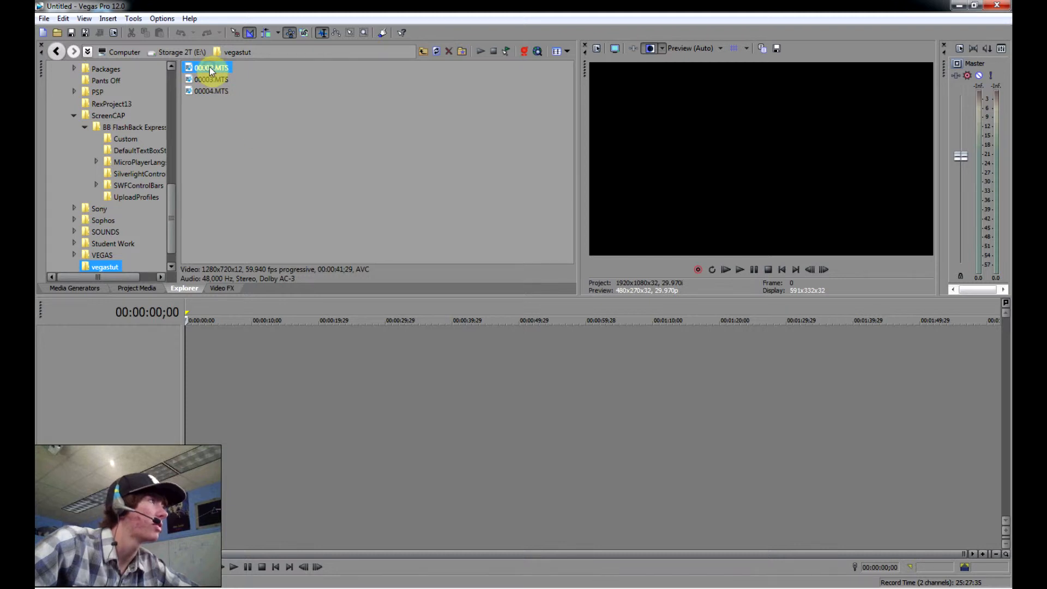
Preview the 00002.MTS clip from the file browser, stopping playback after a few seconds
right_click(210, 66)
click(256, 132)
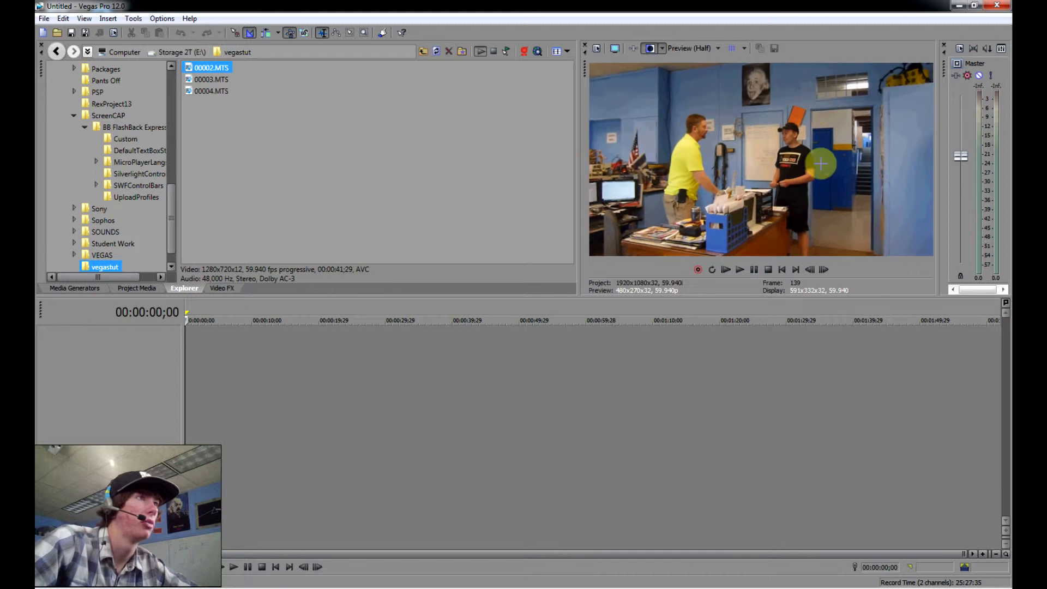
click(754, 273)
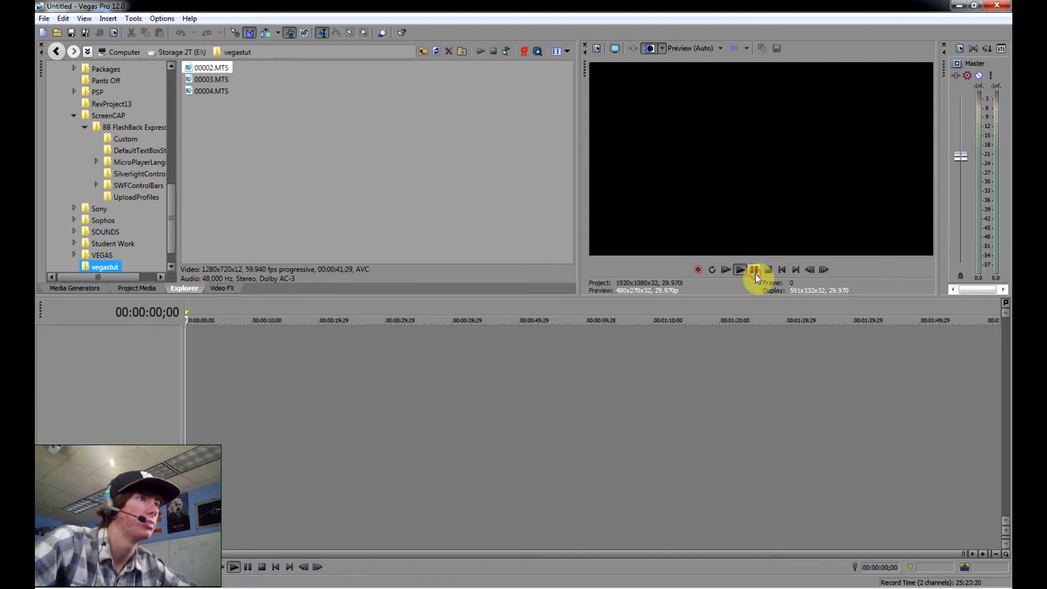
key(space)
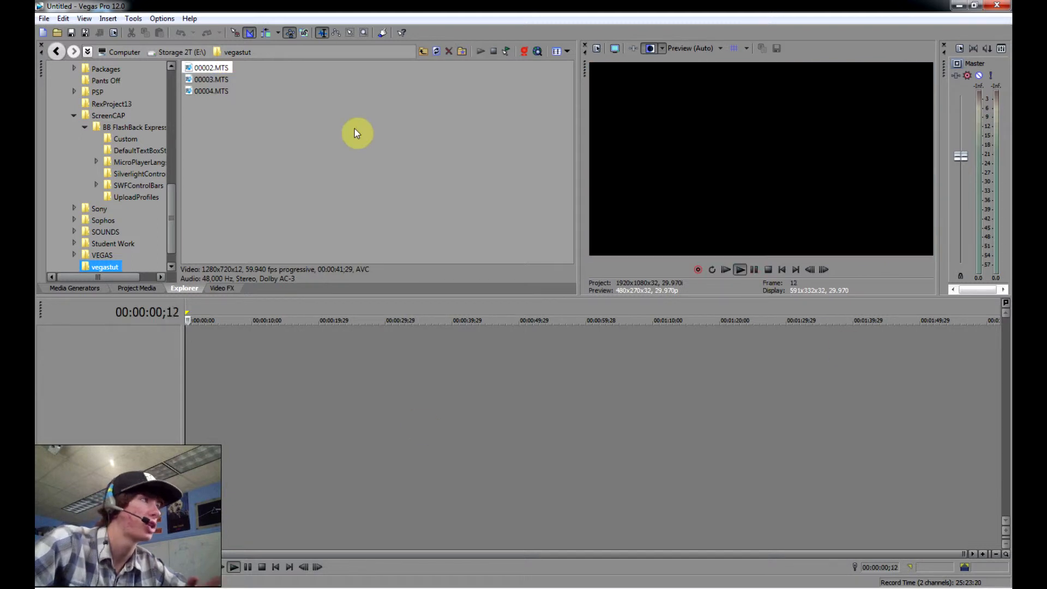
click(781, 271)
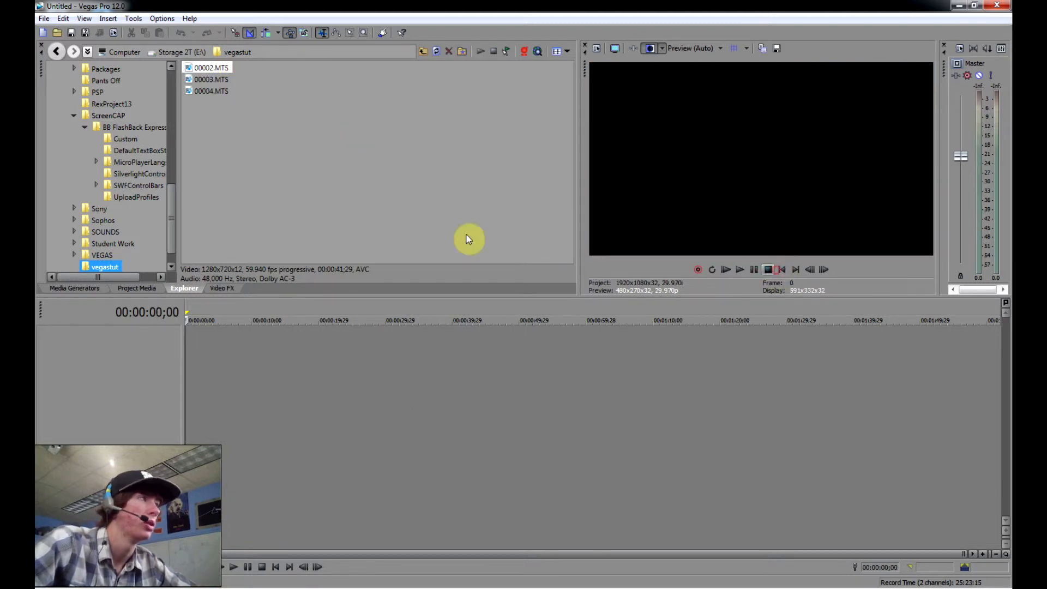
Add 00002.MTS, 00003.MTS and 00004.MTS to the start of the timeline, matching the project video settings to the media
shift+click(213, 90)
drag(210, 70, 234, 310)
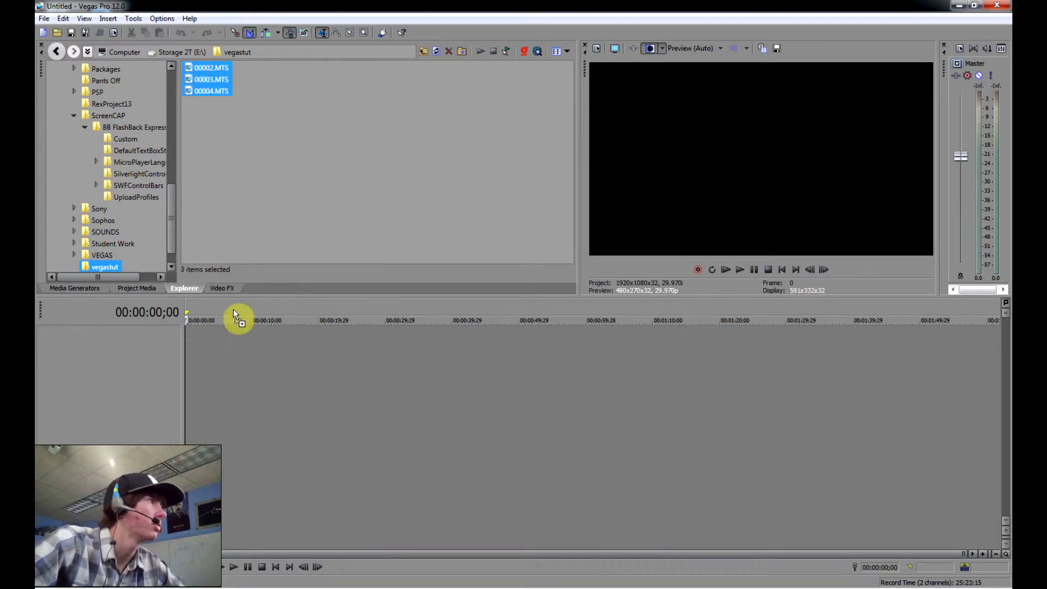
drag(192, 363, 192, 362)
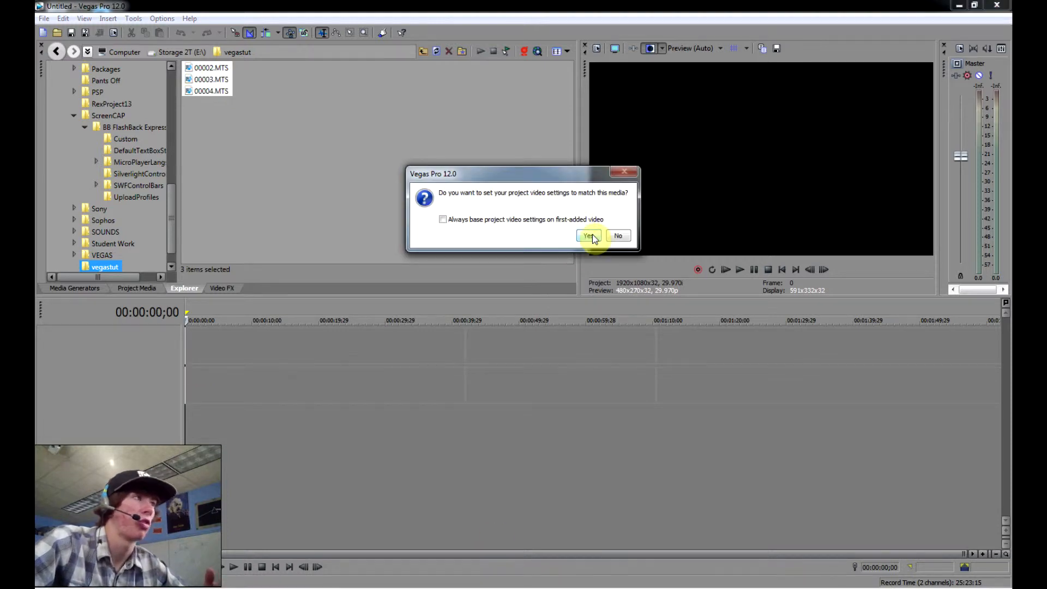
click(593, 237)
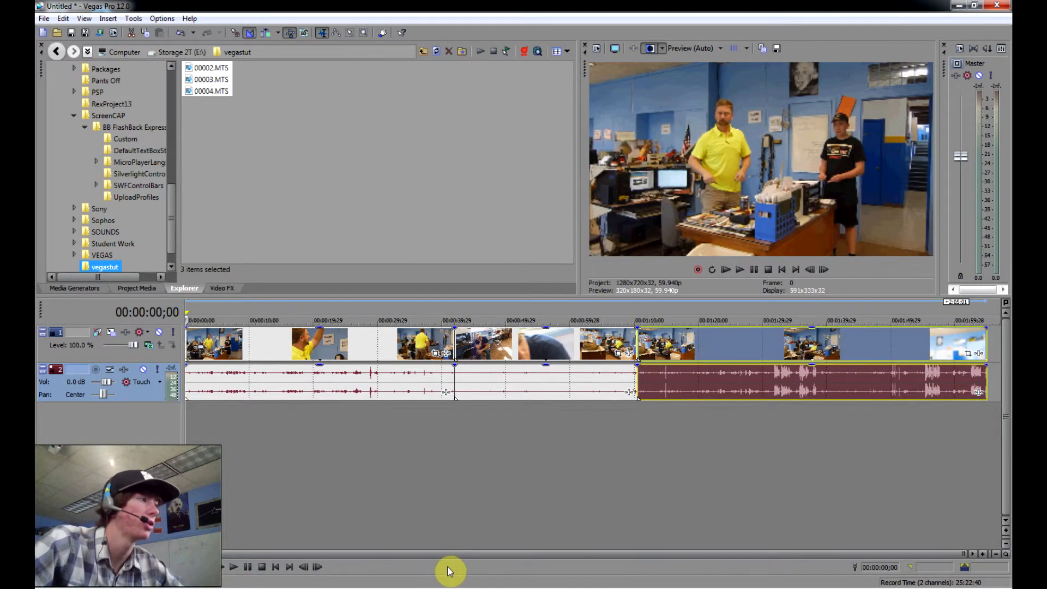
Play the first clip from the start of the timeline and split it at 00:00:11;12
drag(450, 571, 473, 557)
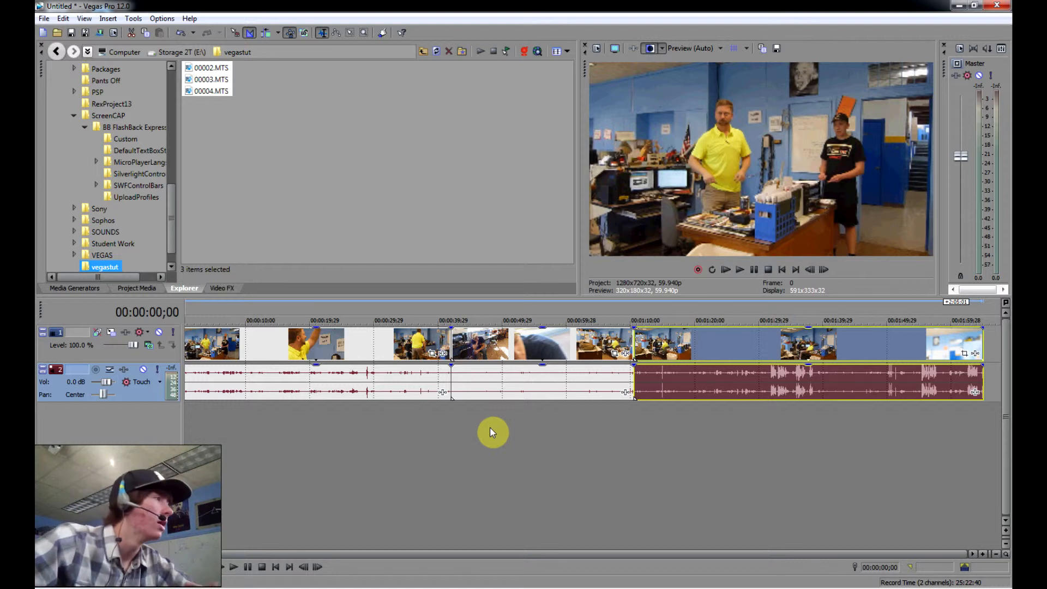
drag(274, 554, 249, 556)
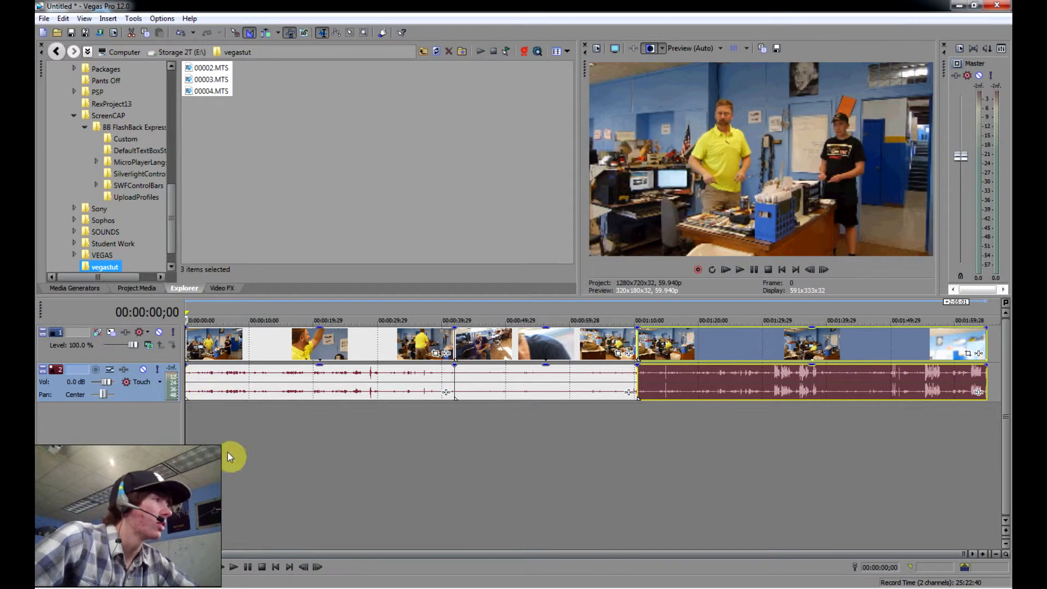
click(188, 342)
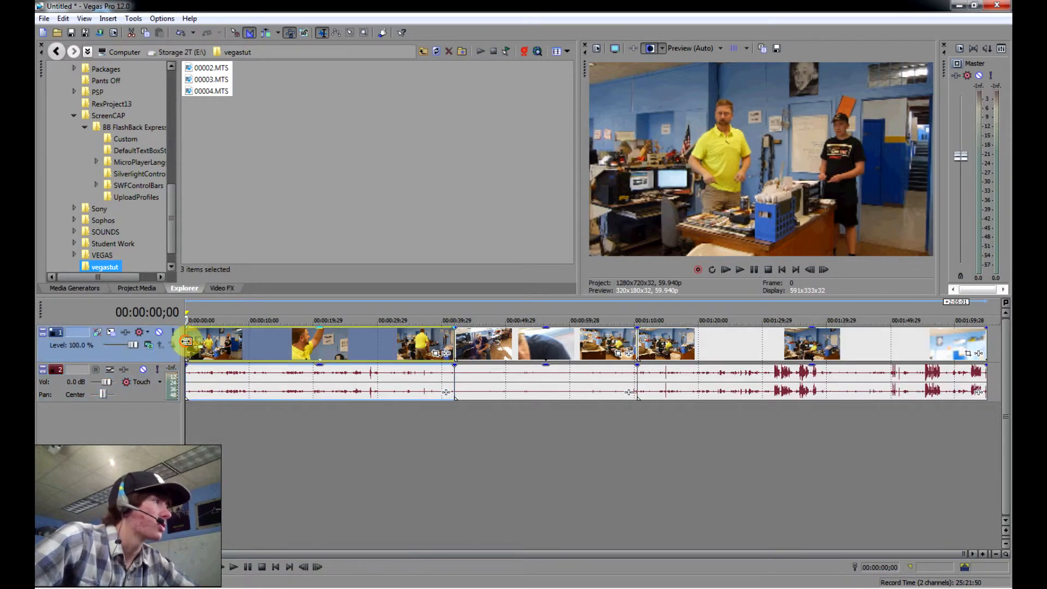
click(742, 271)
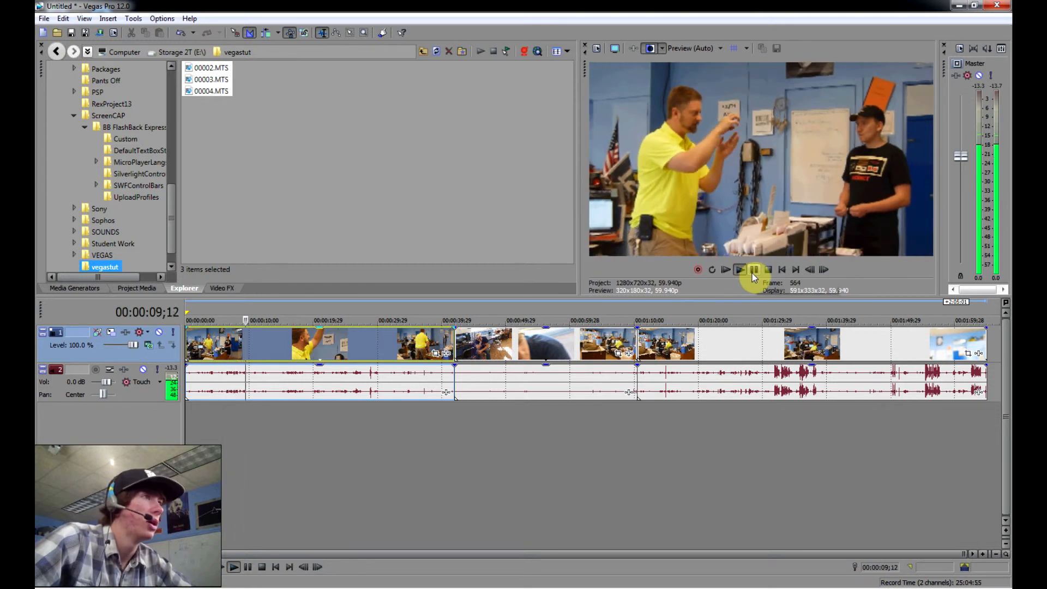
click(754, 271)
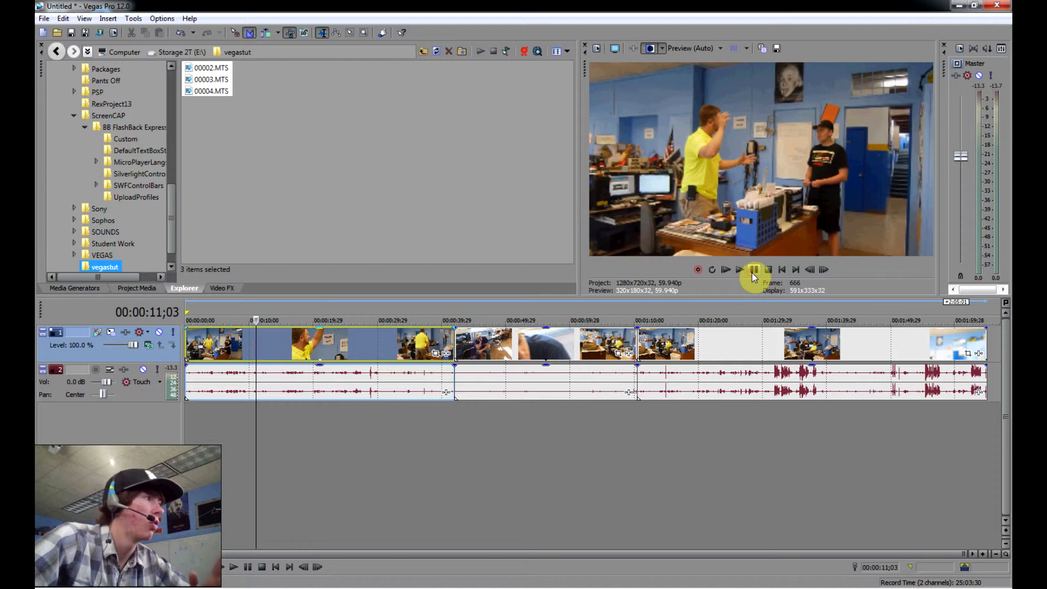
click(258, 335)
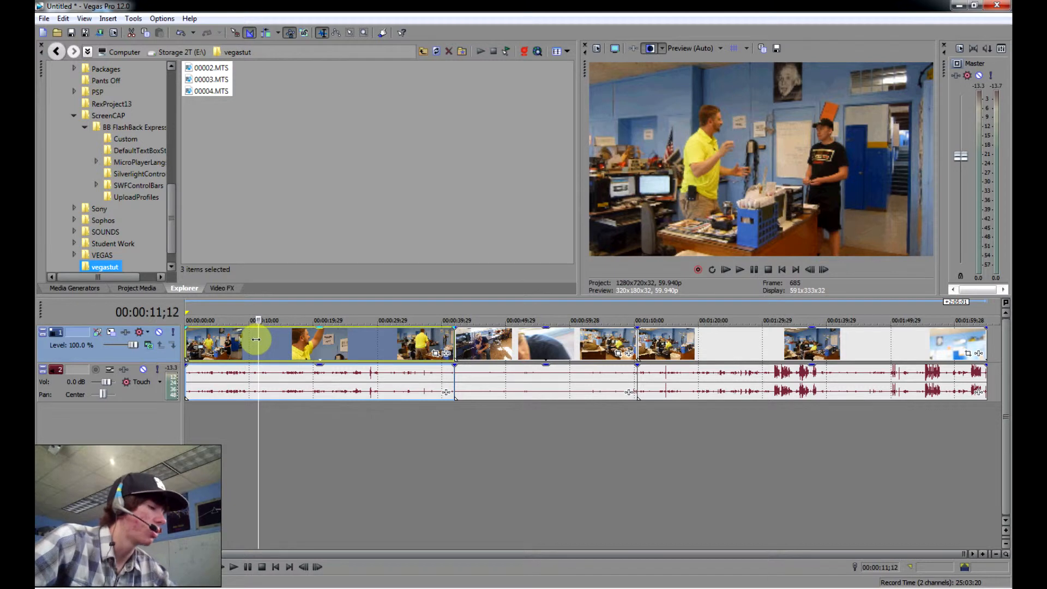
key(s)
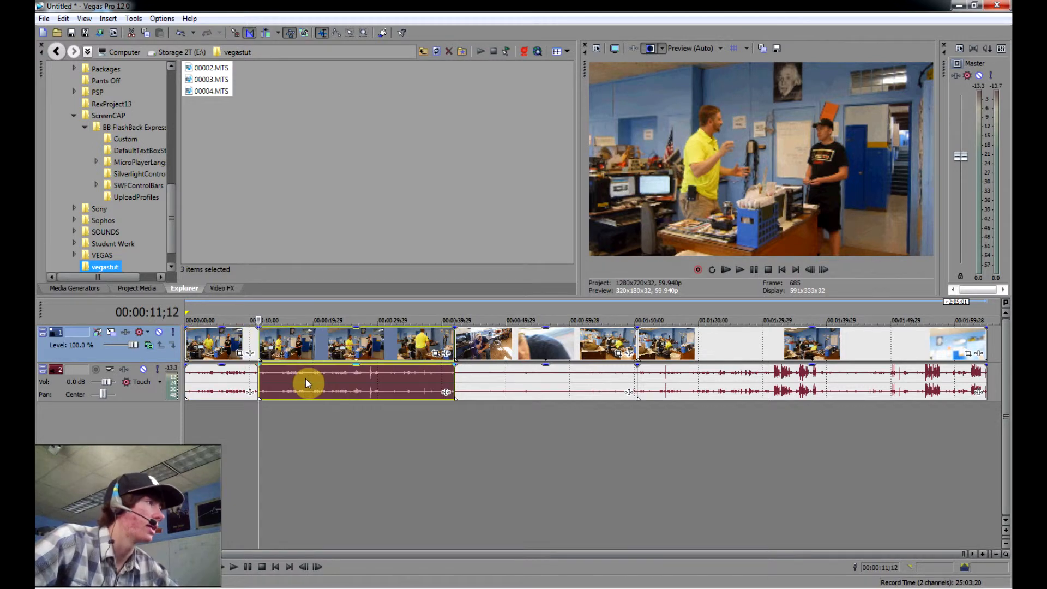
Delete the part of the first clip that follows the split, including its audio
click(249, 345)
click(276, 349)
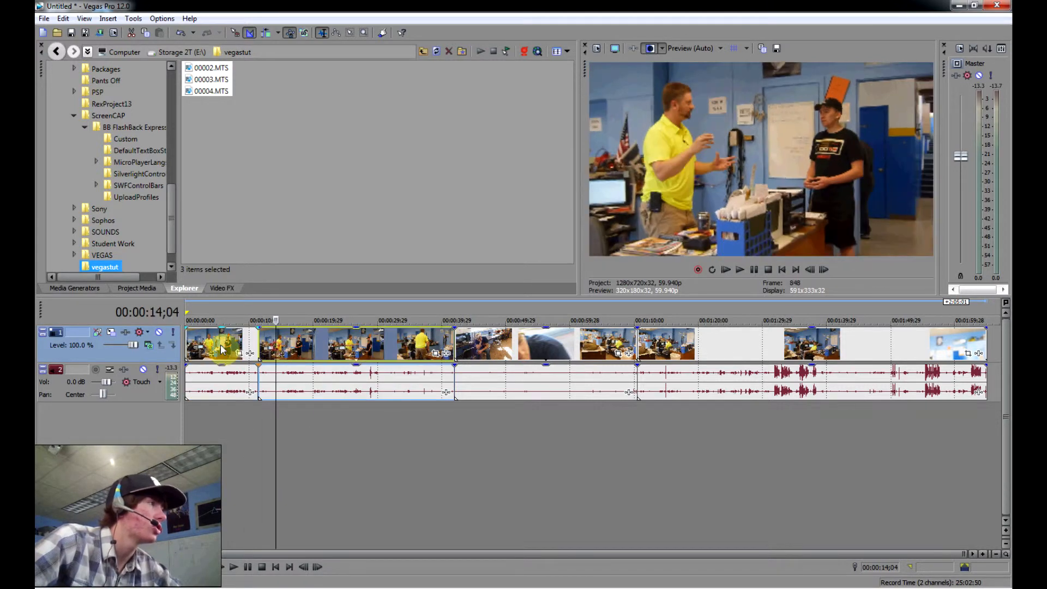
drag(301, 353, 322, 357)
key(Delete)
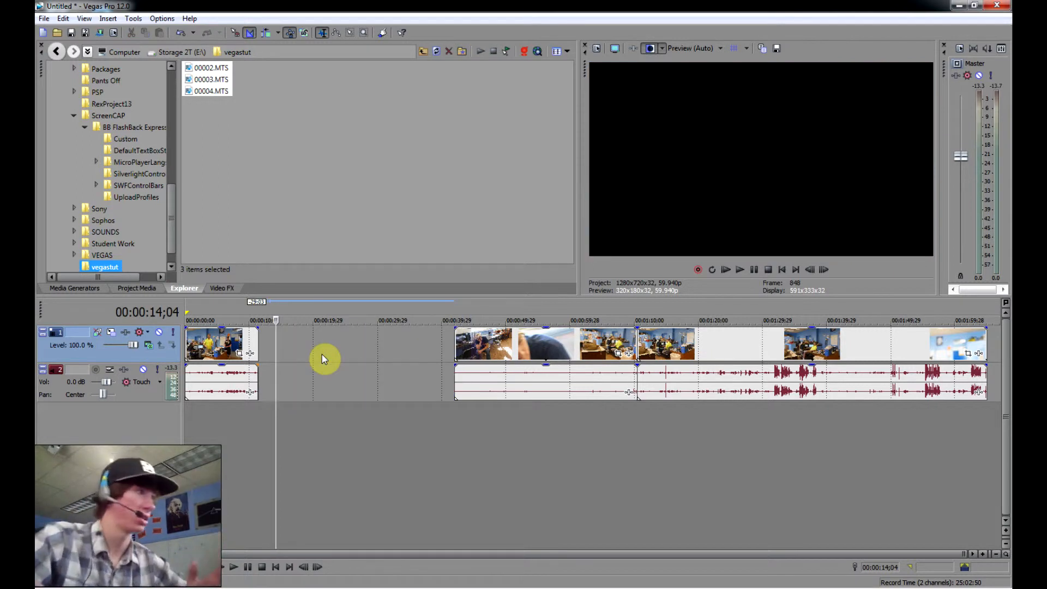
Play the shortened first clip from the start of the timeline through its new end
click(189, 347)
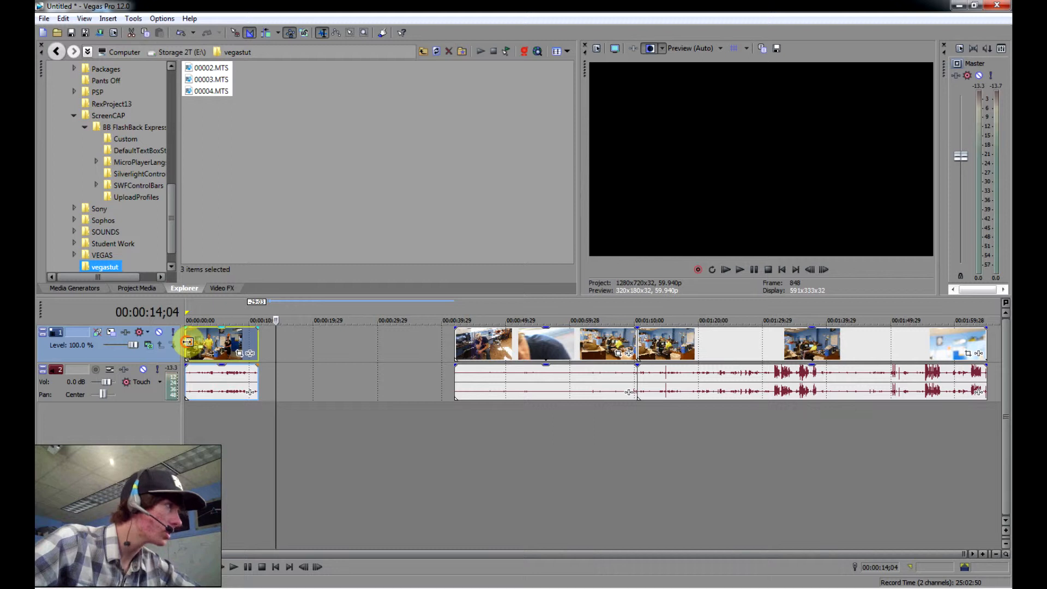
click(738, 270)
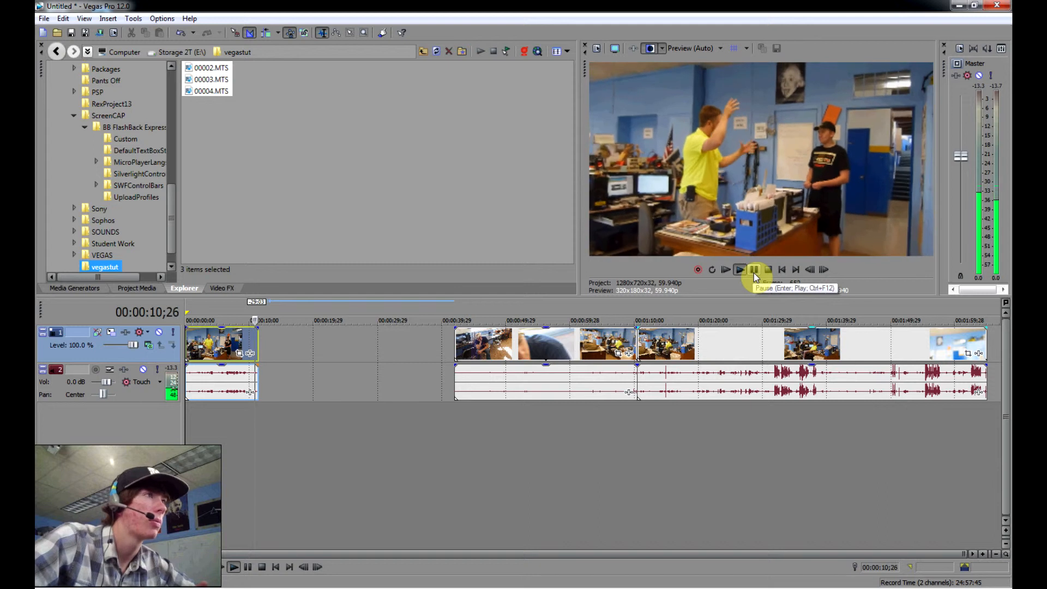
click(755, 270)
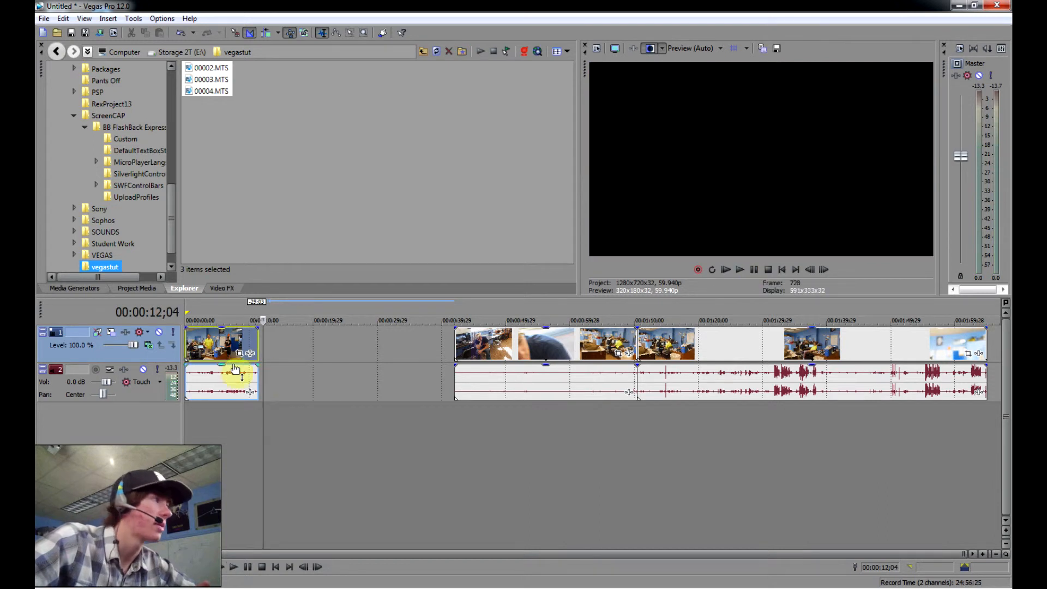
Move the second clip back against the end of the first clip, aligning their edges without any overlap
click(243, 336)
drag(506, 339, 311, 359)
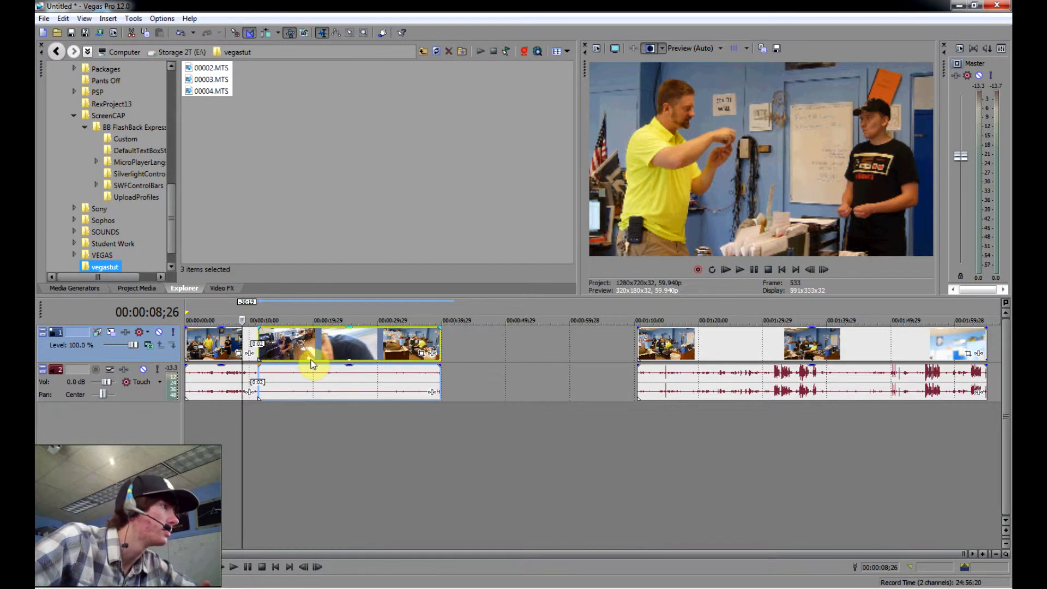
scroll(552, 343, up, 5)
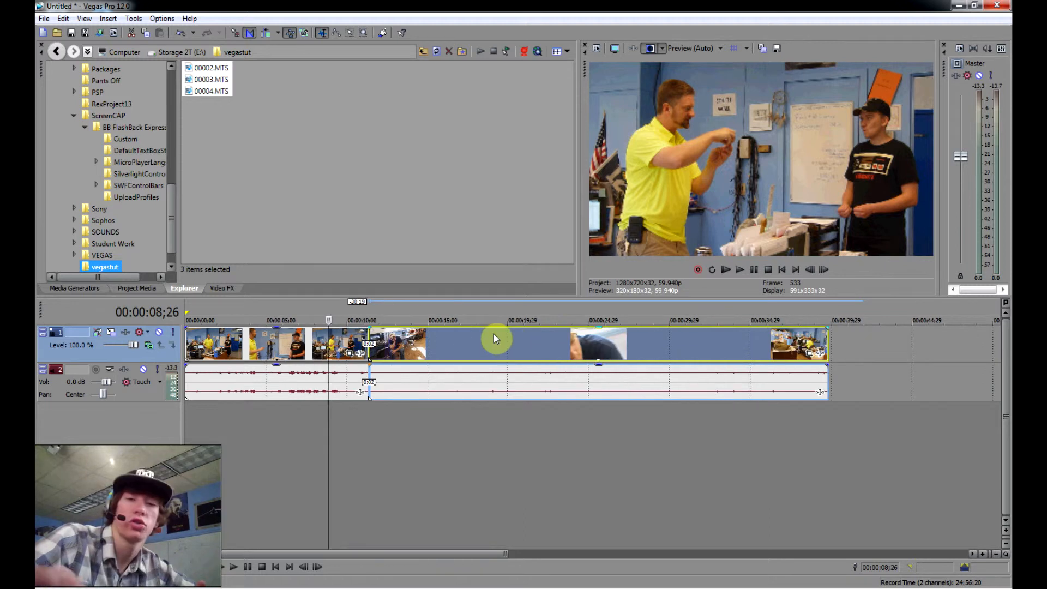
scroll(541, 379, up, 2)
scroll(662, 362, up, 1)
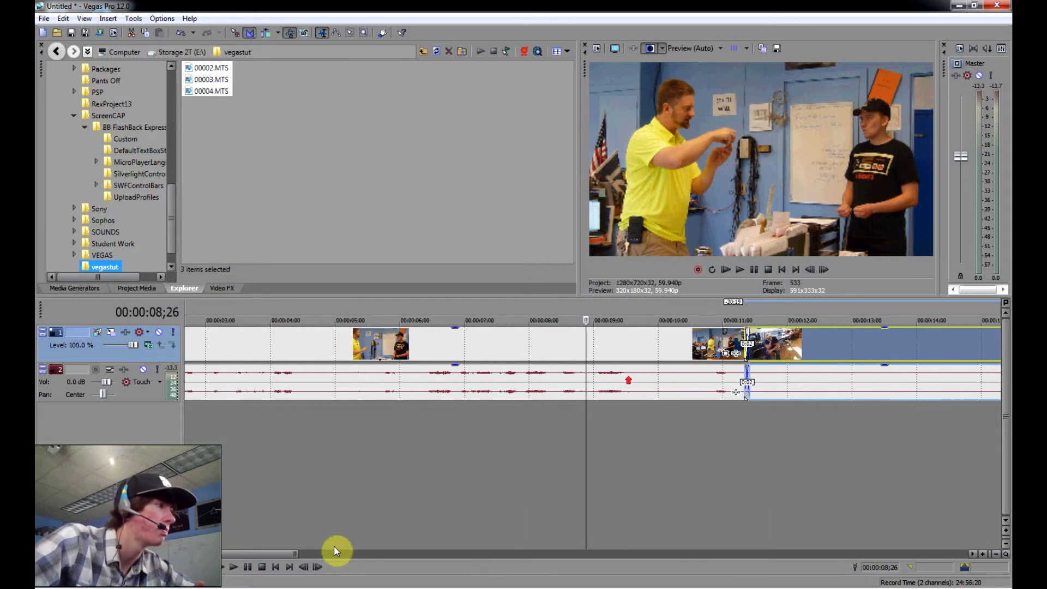
drag(281, 554, 303, 555)
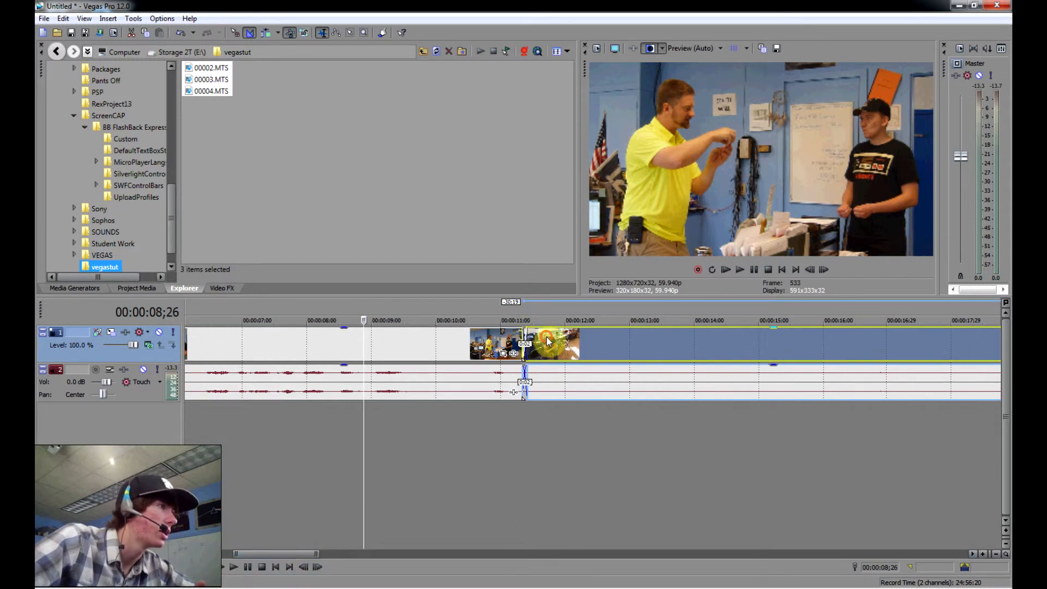
drag(547, 340, 552, 341)
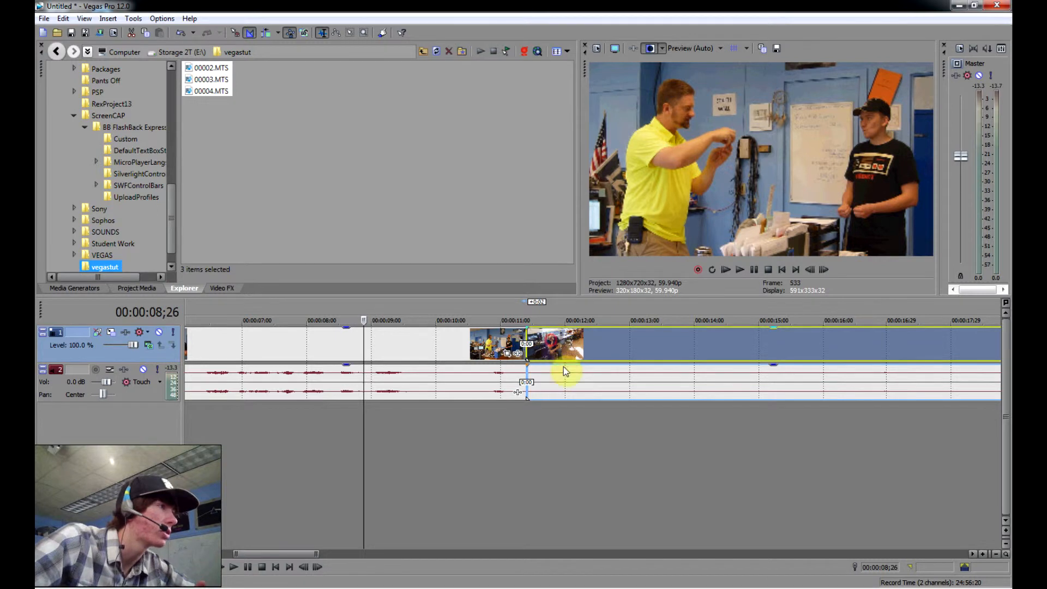
Play the timeline from 00:00:07;21 across the cut between the first and second clips
scroll(508, 459, down, 6)
click(235, 339)
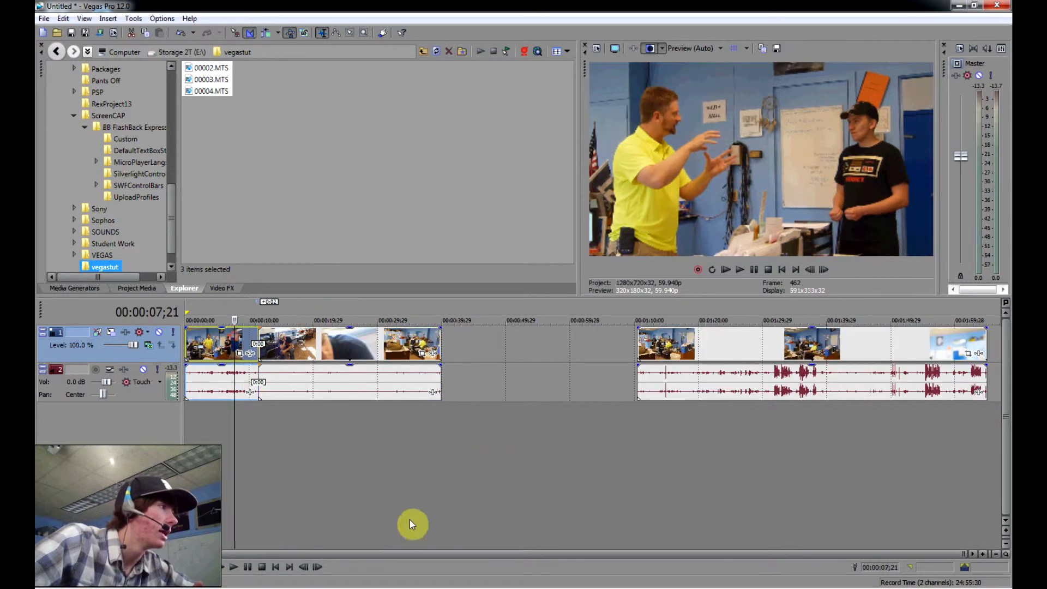
click(238, 567)
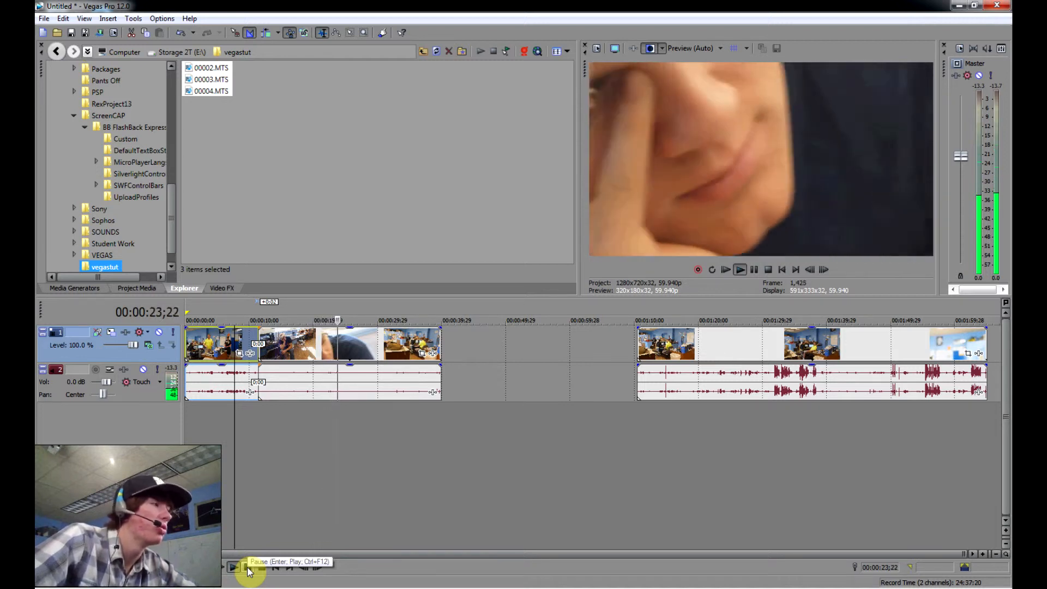
click(248, 569)
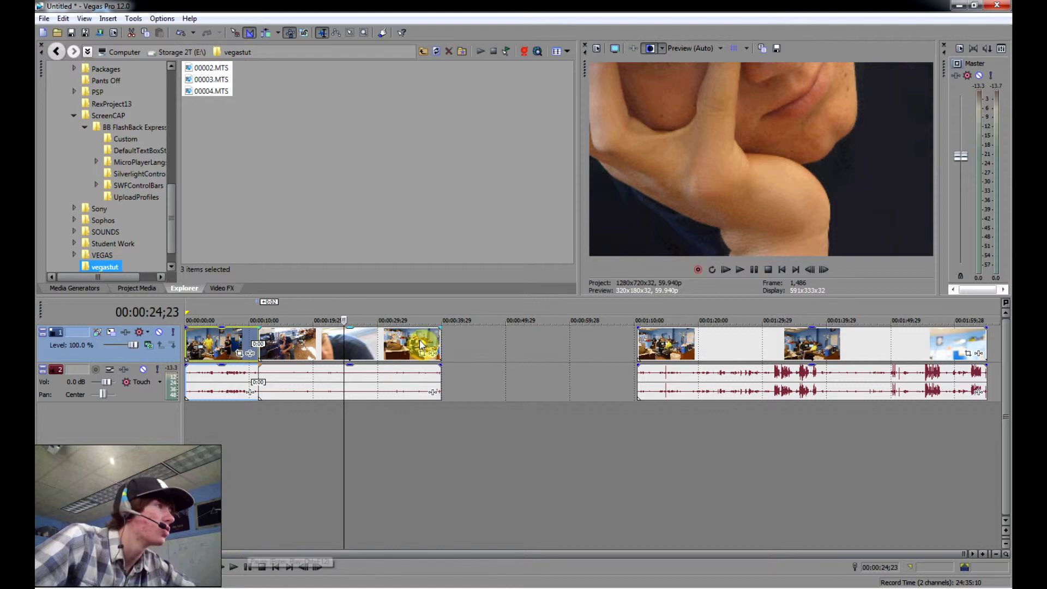
Time-compress the second clip from its end by about 15 seconds and play back the sped-up result
click(321, 350)
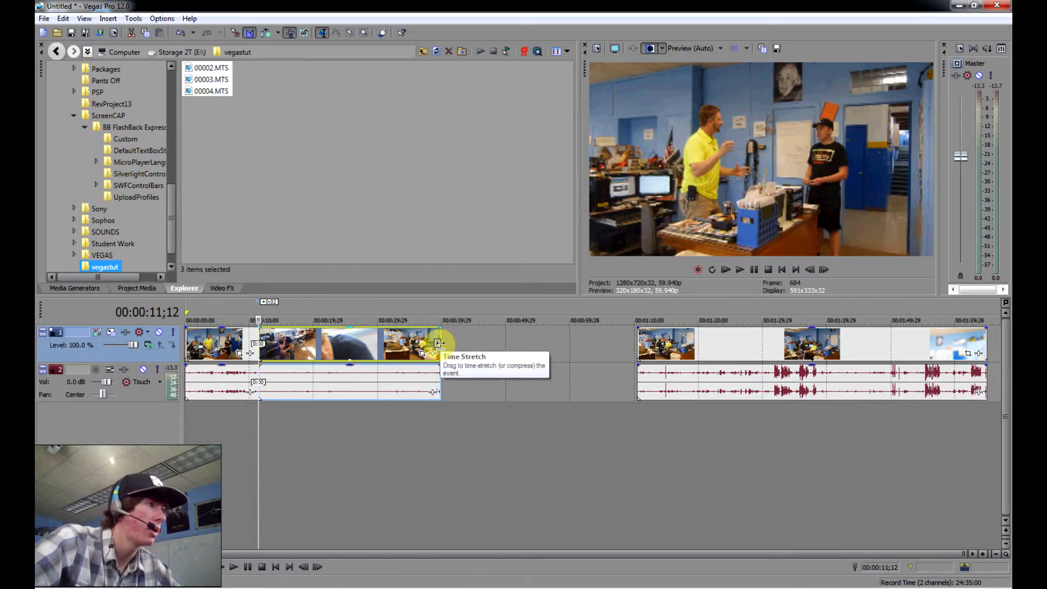
drag(439, 342, 343, 350)
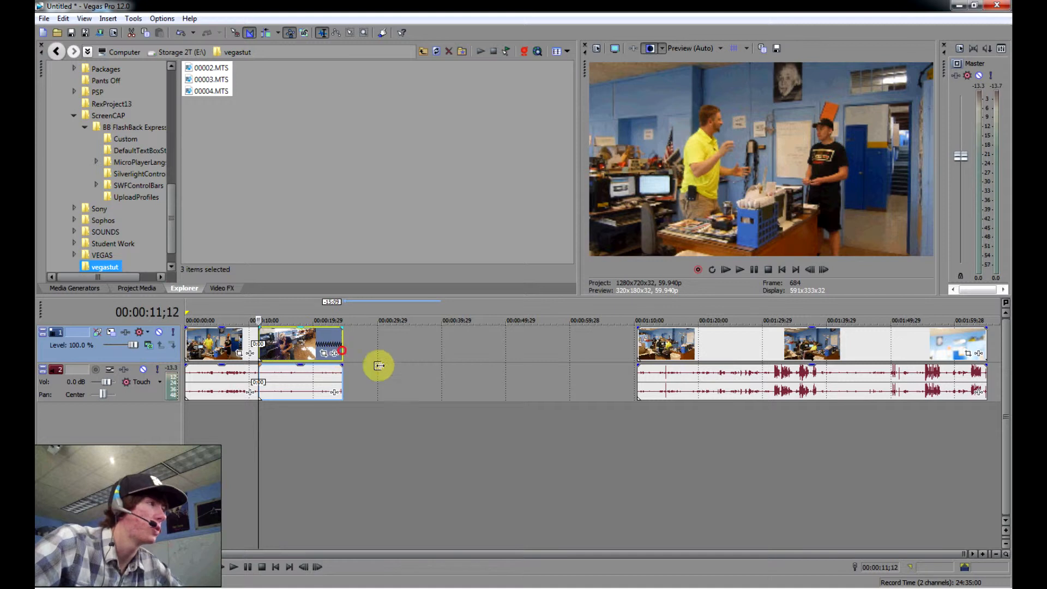
click(739, 271)
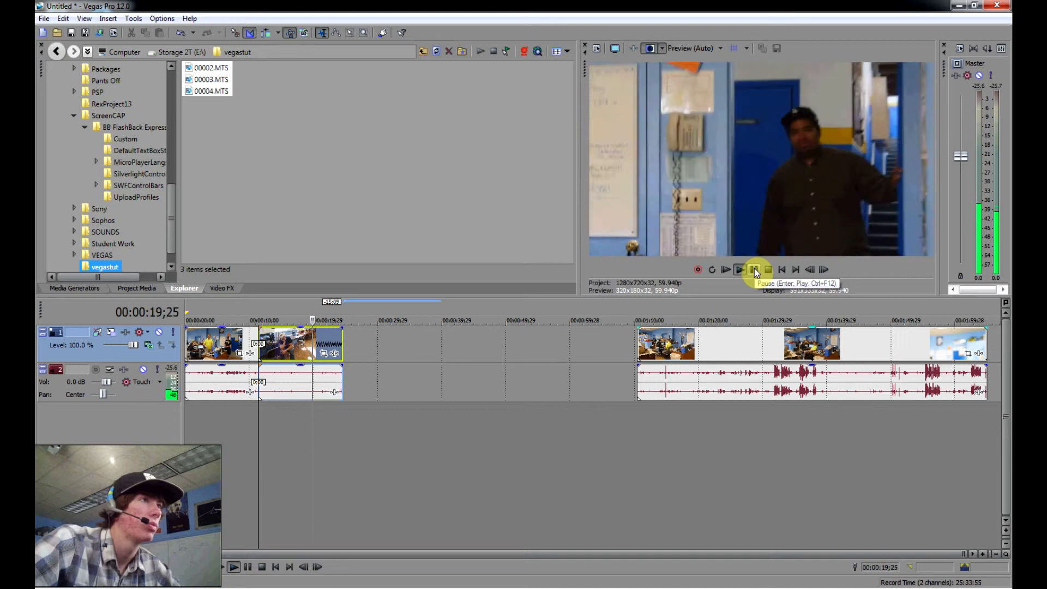
click(754, 270)
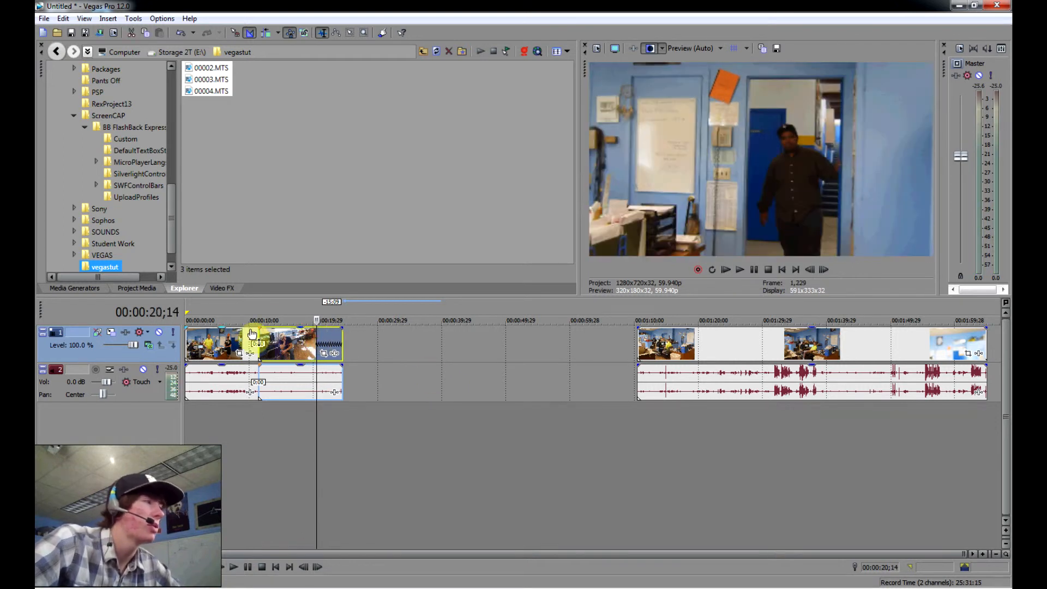
click(311, 343)
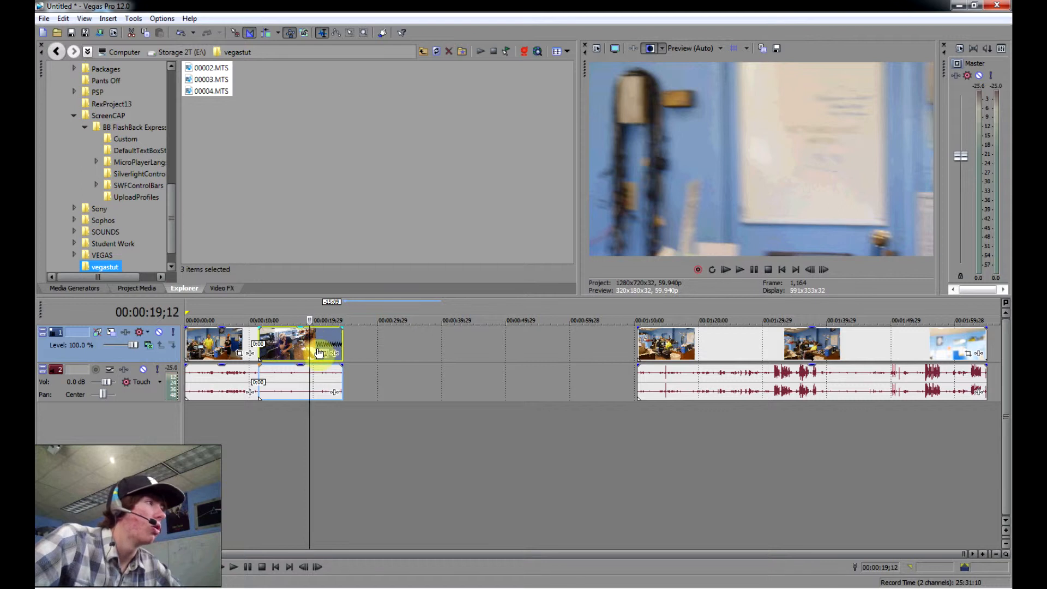
Trim the end of the sped-up second clip back to 00:00:19;03, removing about 5 seconds
click(313, 337)
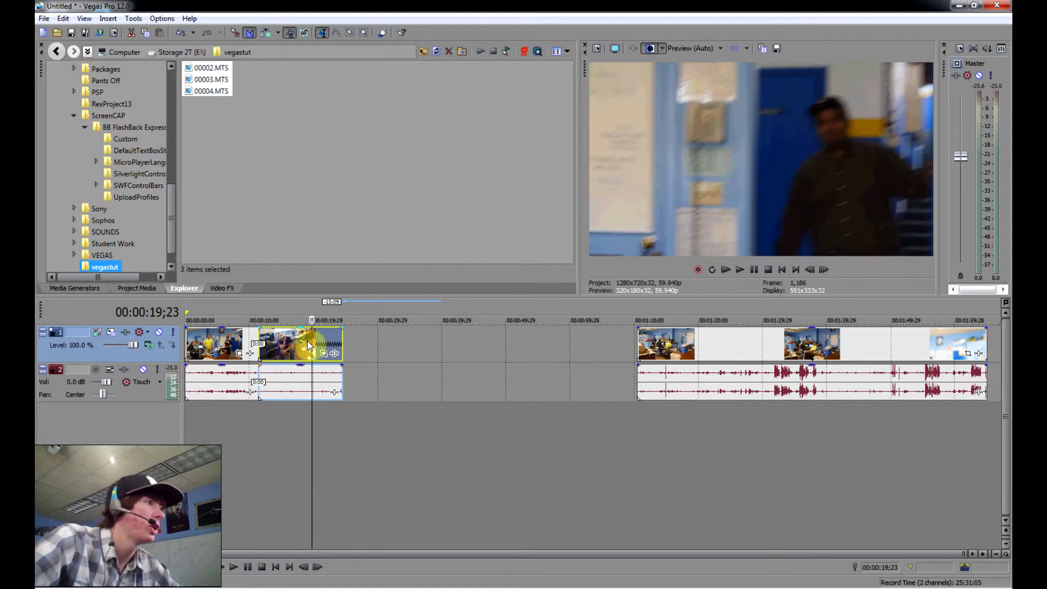
click(309, 339)
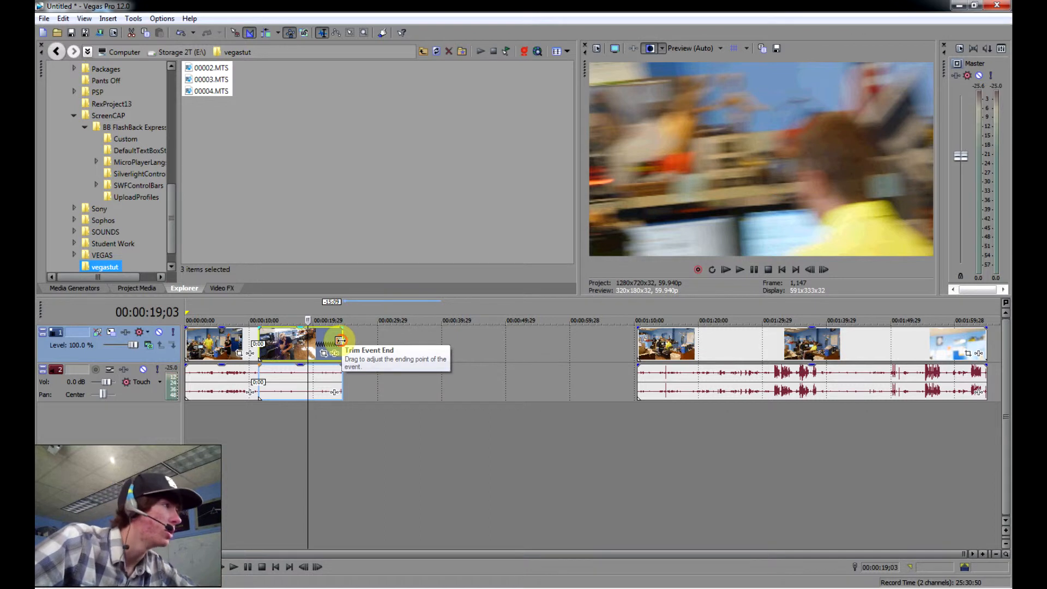
drag(340, 341, 306, 339)
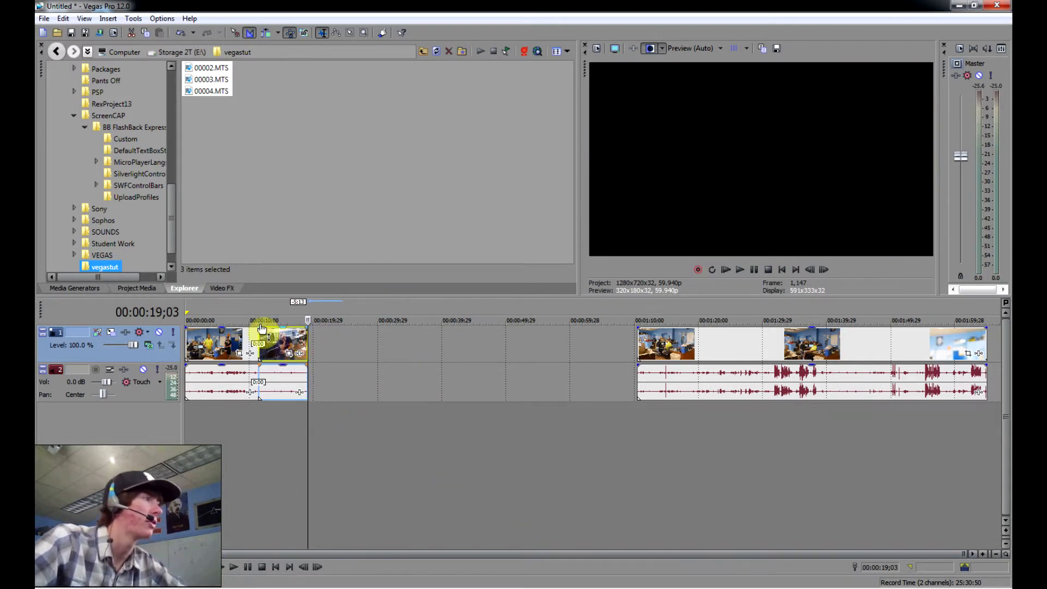
Play the trimmed second clip from its start at 00:00:11;12 until just past its new end
click(261, 339)
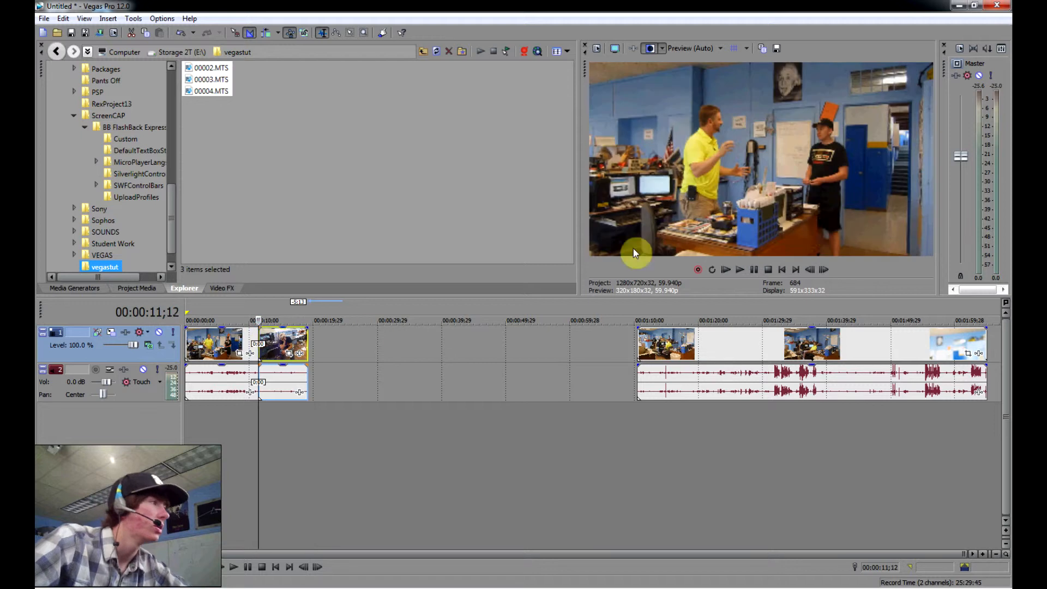
click(740, 270)
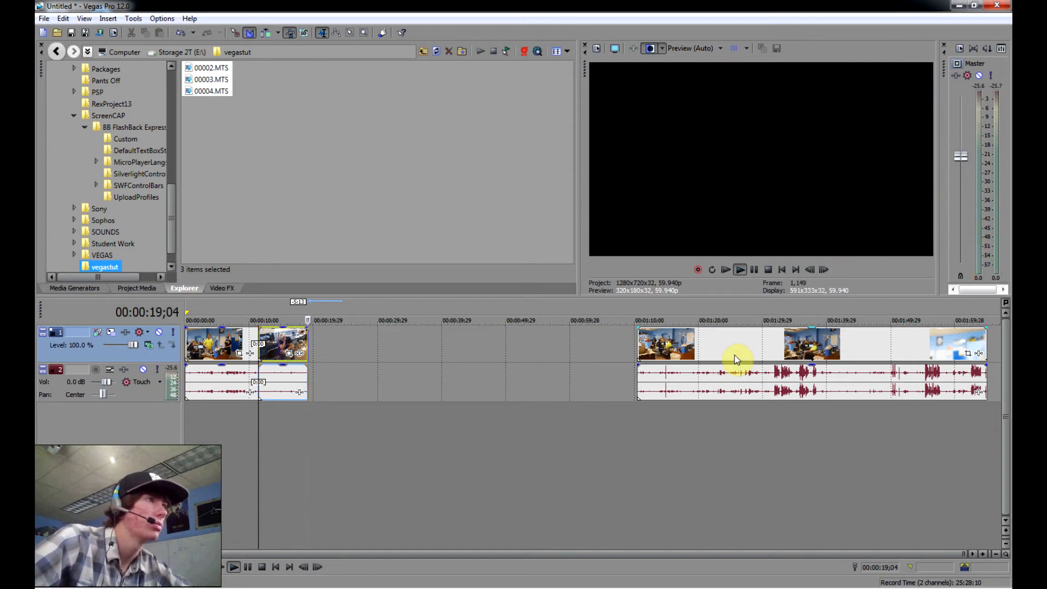
click(754, 270)
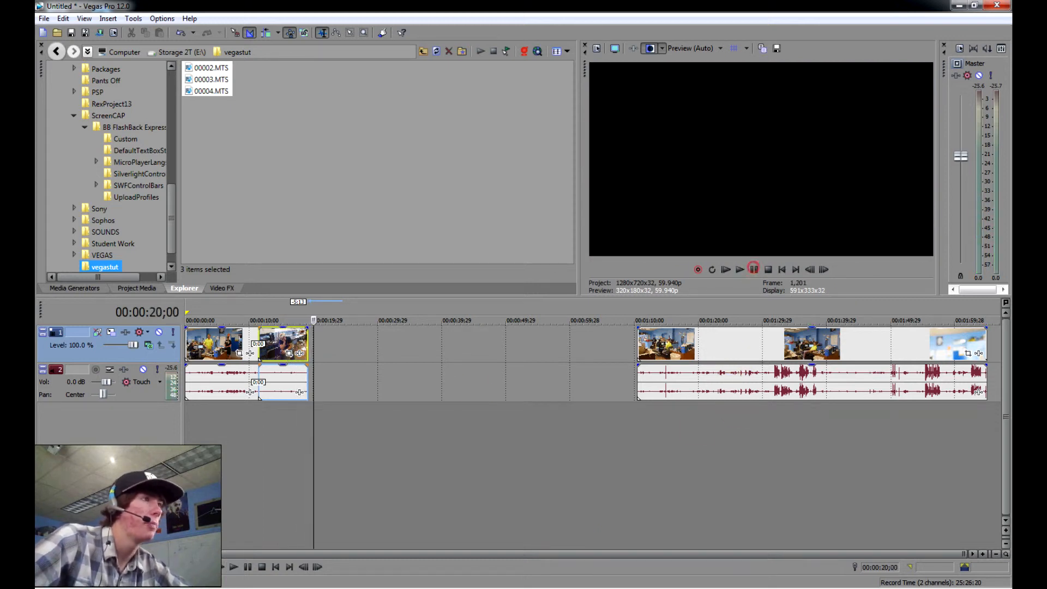
Move the third clip back to just after the second clip, starting near 00:00:20, and play it from its start
click(297, 335)
drag(727, 355, 318, 352)
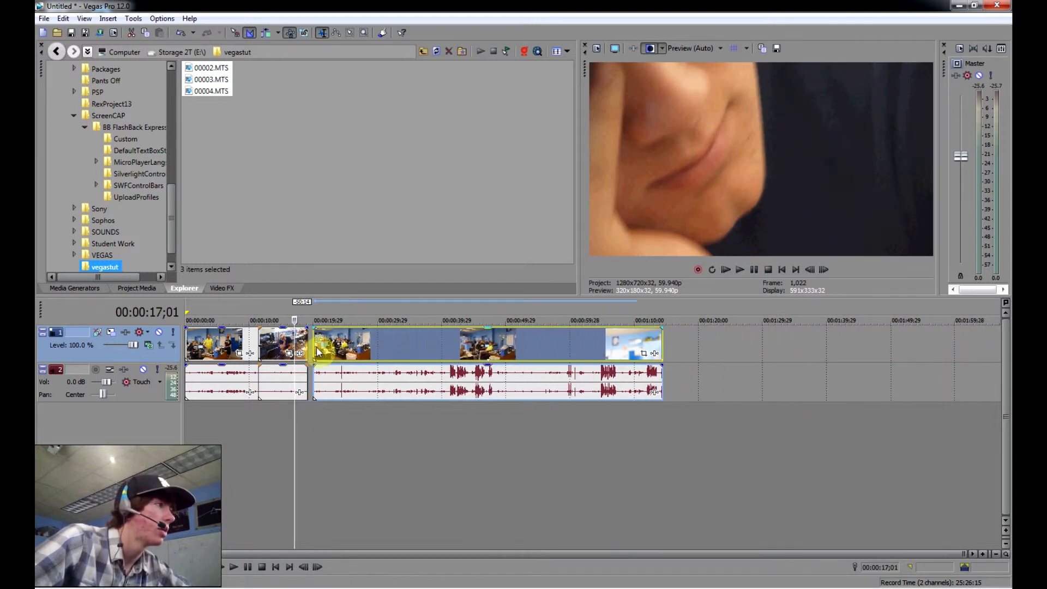
click(314, 340)
click(746, 274)
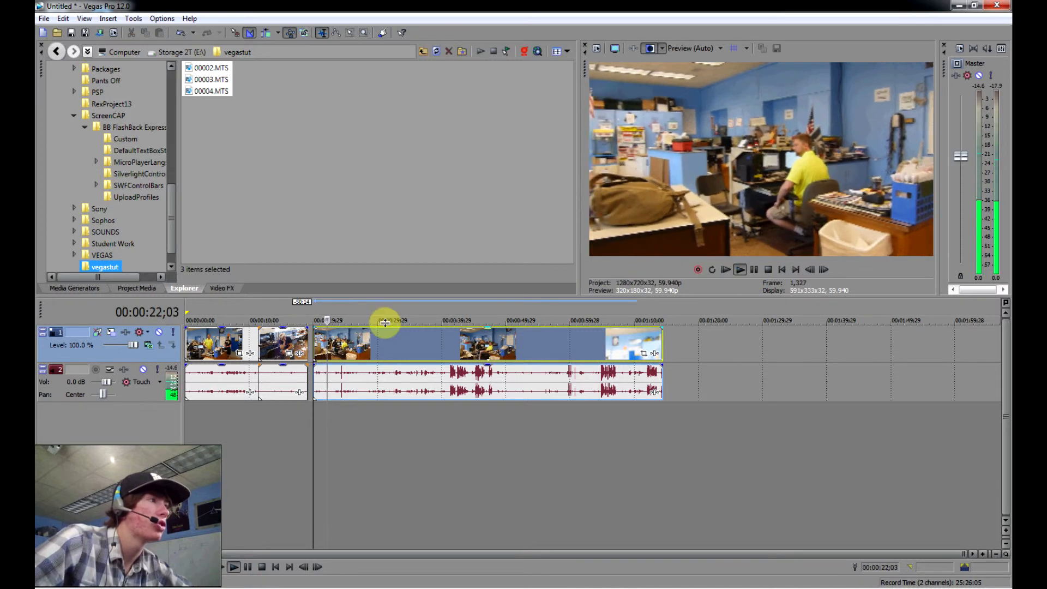
Sample the third clip by playing it briefly from 00:00:30;27, 00:00:43;20 and 00:00:57;14, ending with playback stopped
click(738, 270)
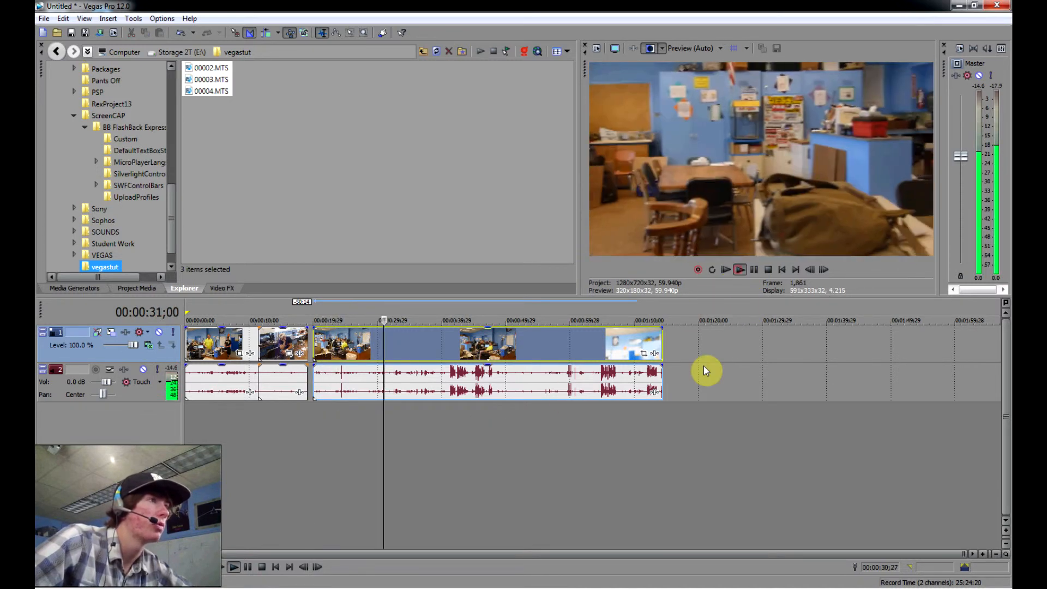
click(466, 347)
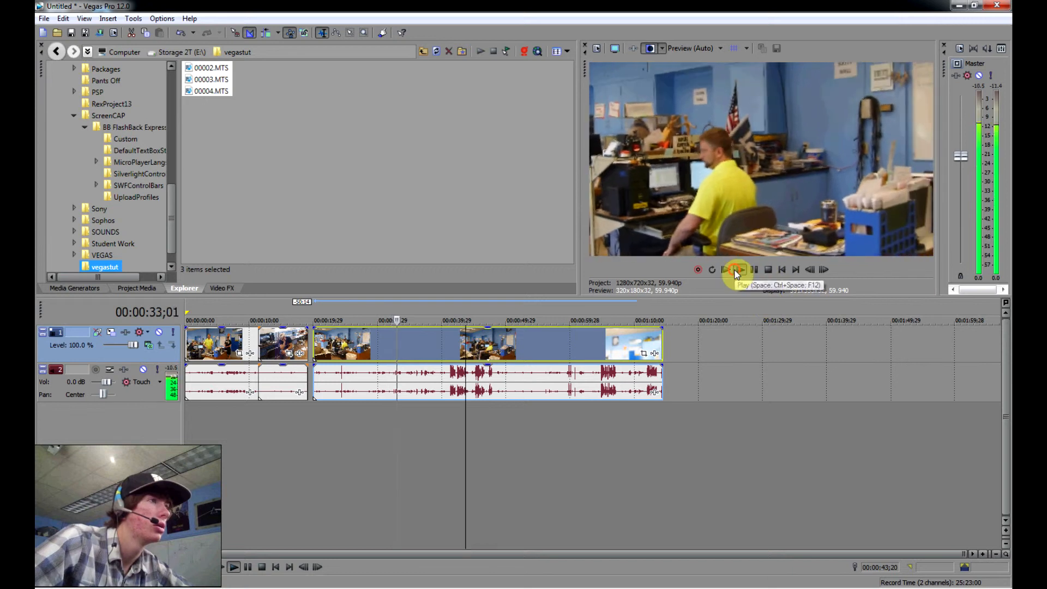
click(739, 269)
click(554, 339)
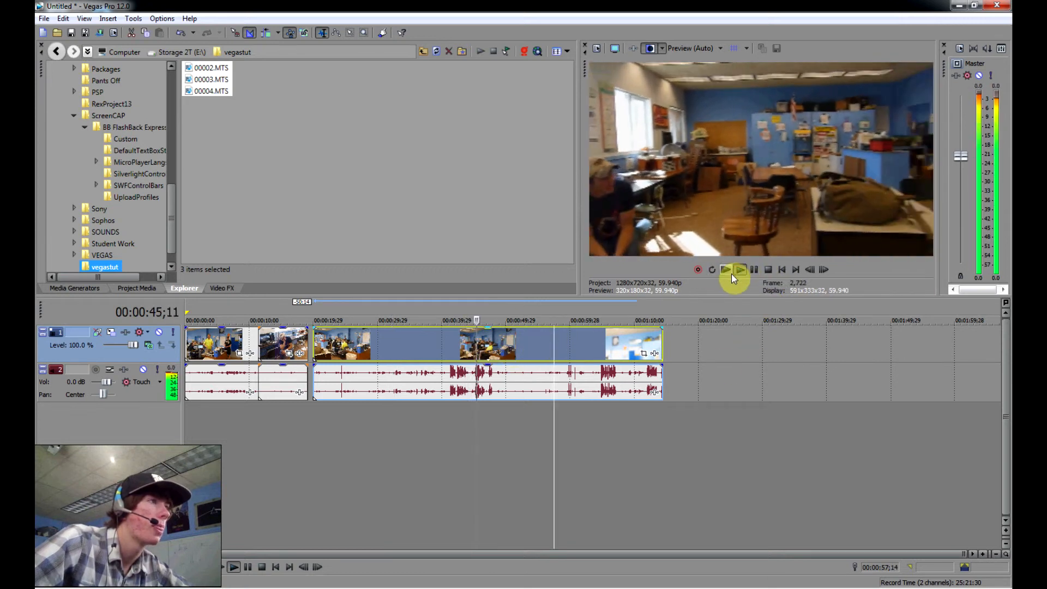
click(739, 269)
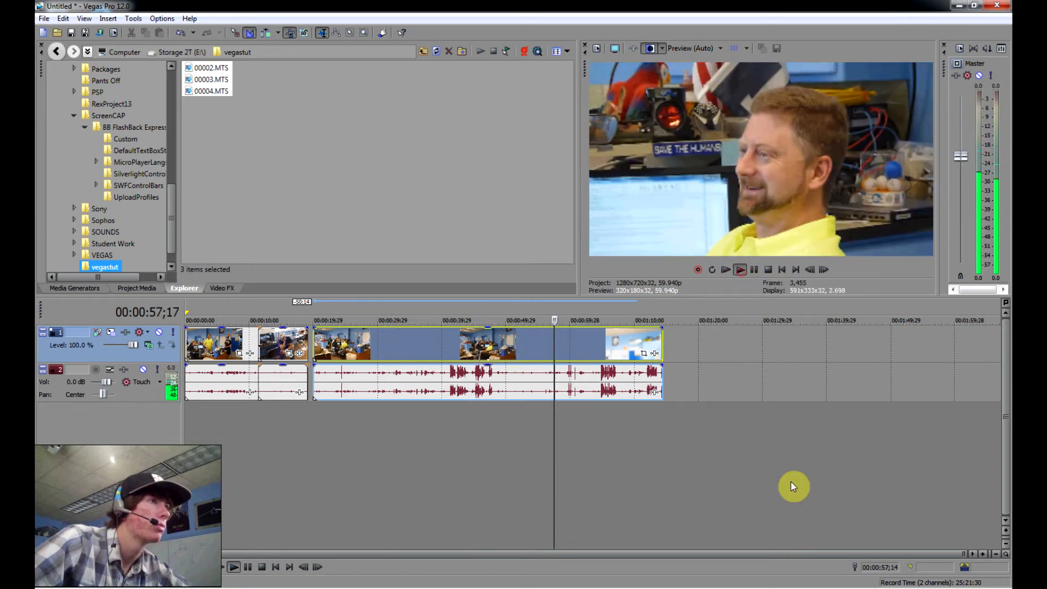
click(768, 269)
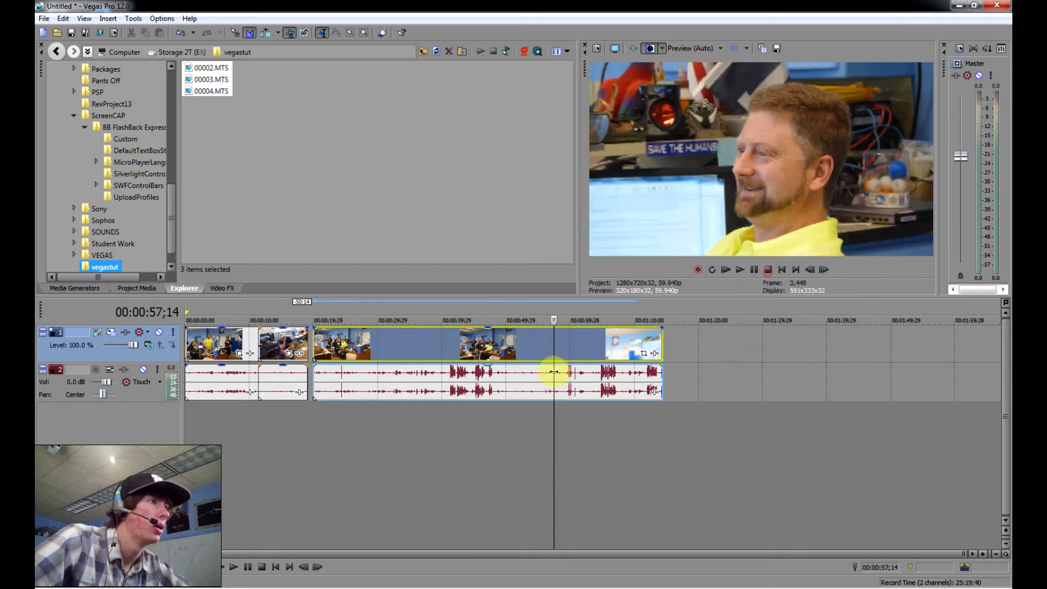
Shift the third clip about 5 seconds away from the second clip and add a video fade-out to the second clip's end
click(313, 333)
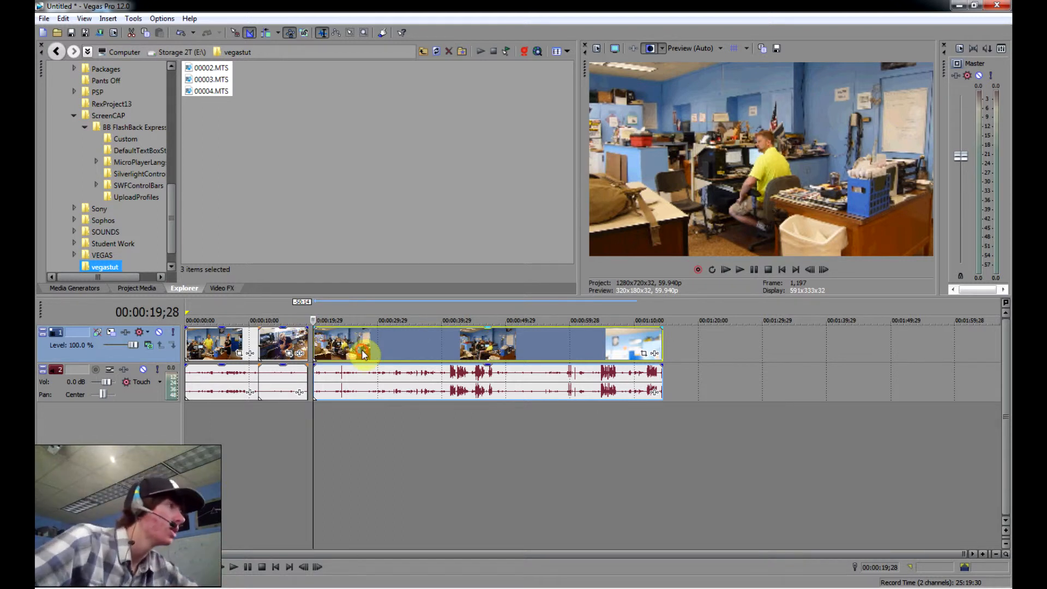
drag(364, 354, 400, 357)
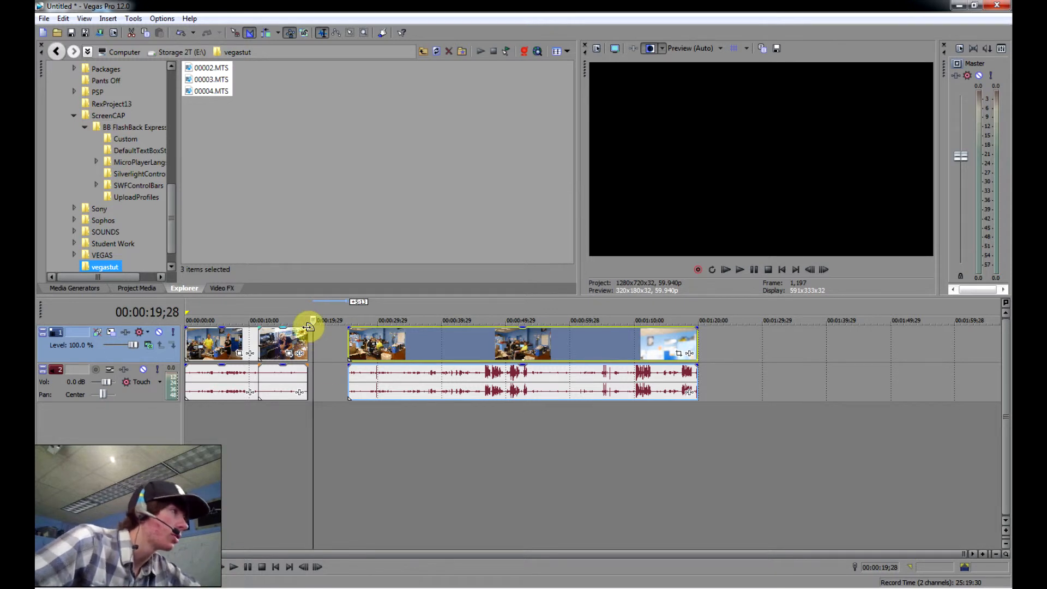
click(283, 342)
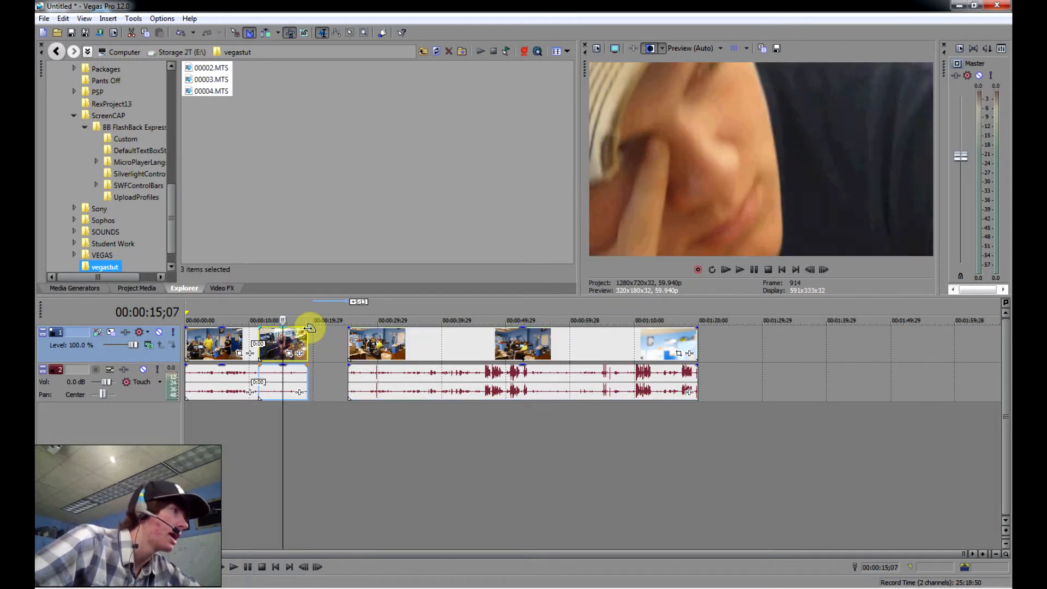
drag(309, 327, 286, 328)
Bring the third clip back beside the second clip with a fade-in at its start, and play the transition from 00:00:15;07
drag(389, 348, 354, 348)
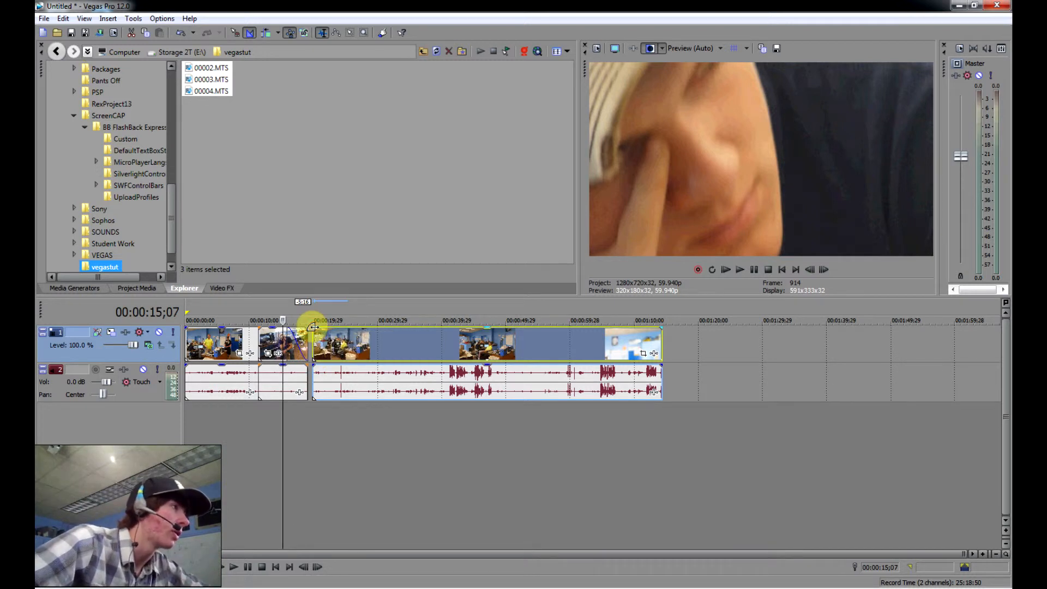
drag(355, 335, 355, 340)
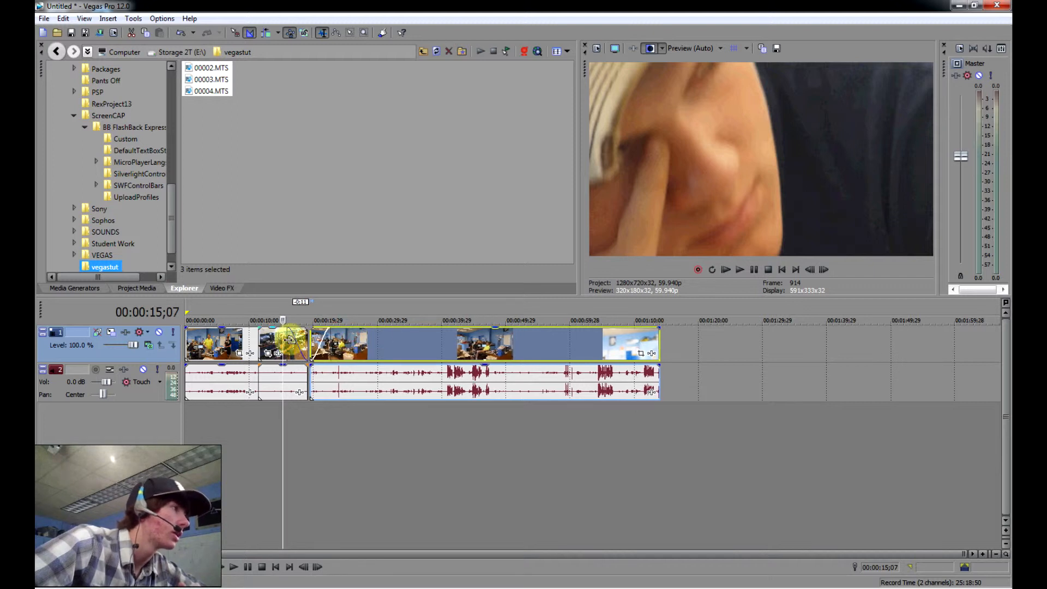
click(735, 274)
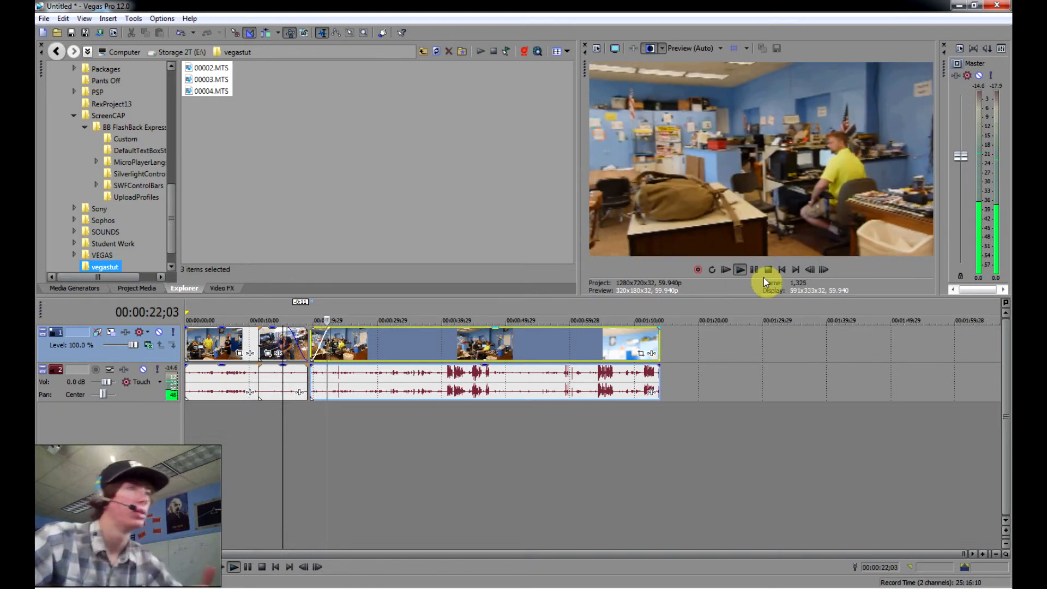
click(755, 271)
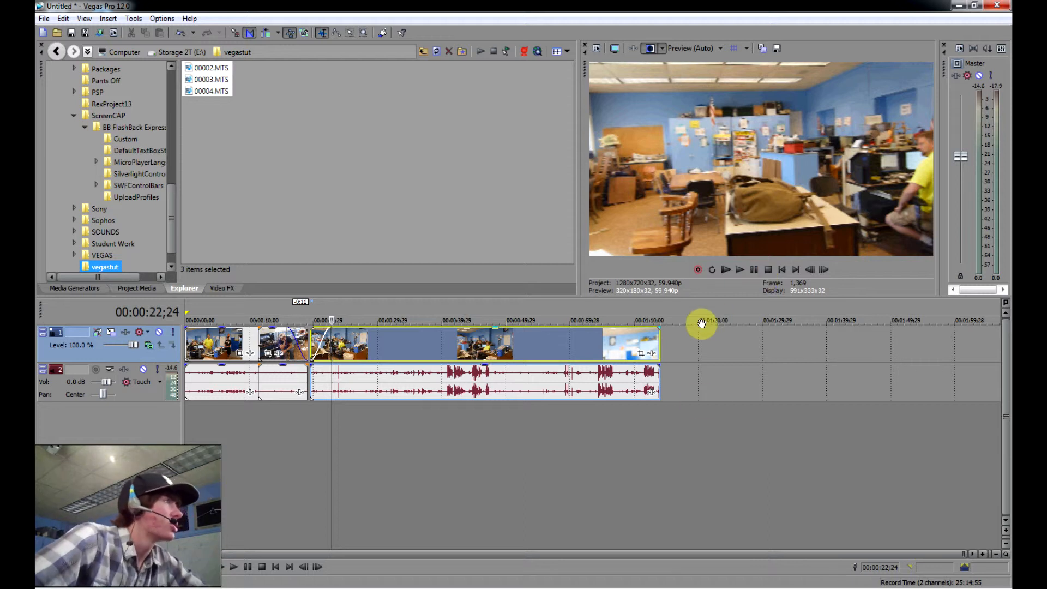
Add Pants Off.wav from the Pants Off folder to a new audio track, starting at the beginning of the timeline
drag(171, 215, 167, 140)
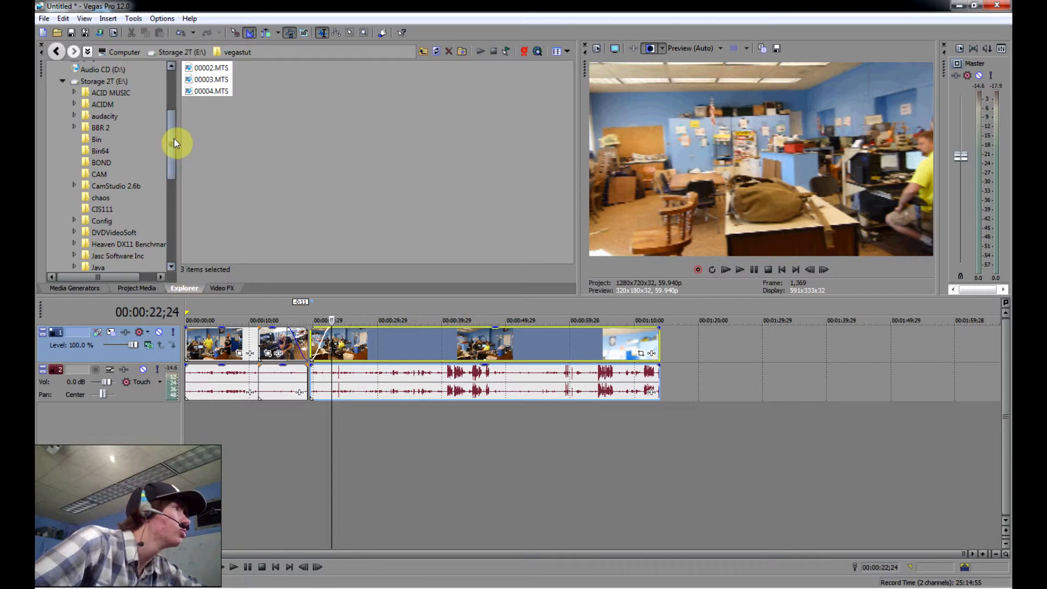
drag(172, 138, 166, 172)
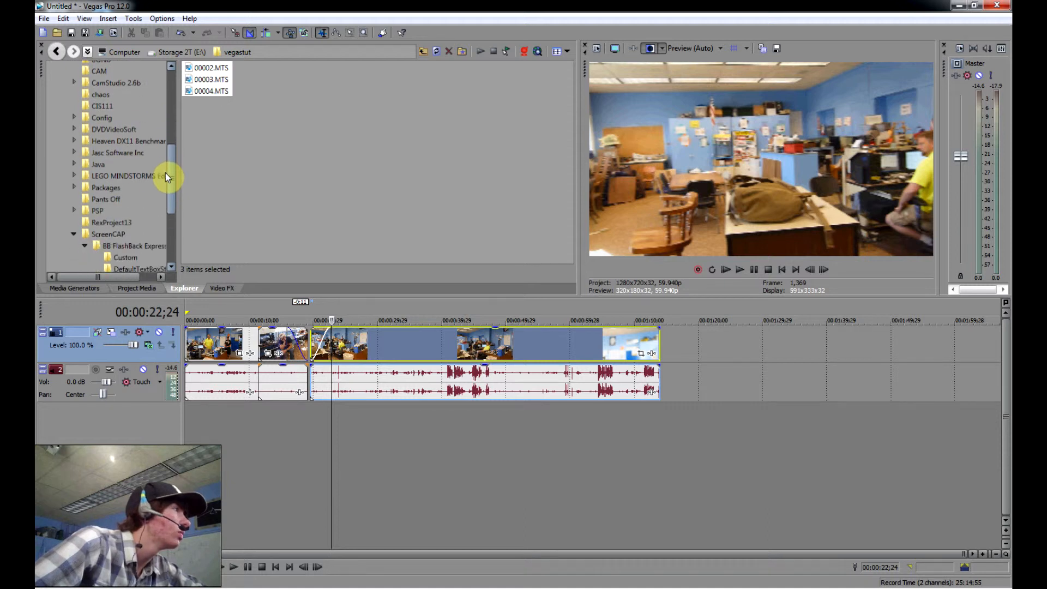
click(101, 200)
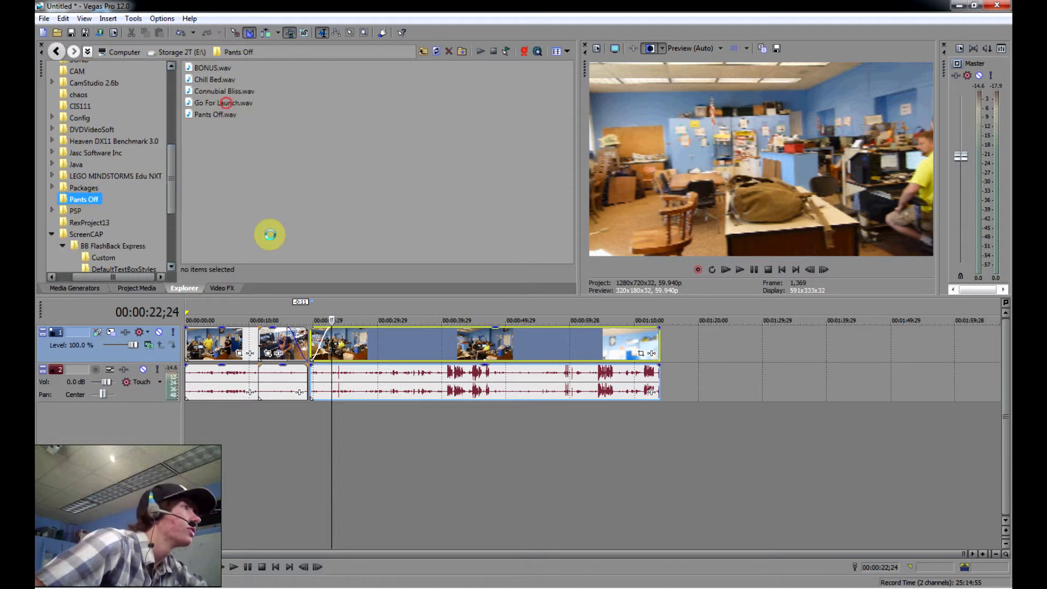
drag(215, 114, 270, 467)
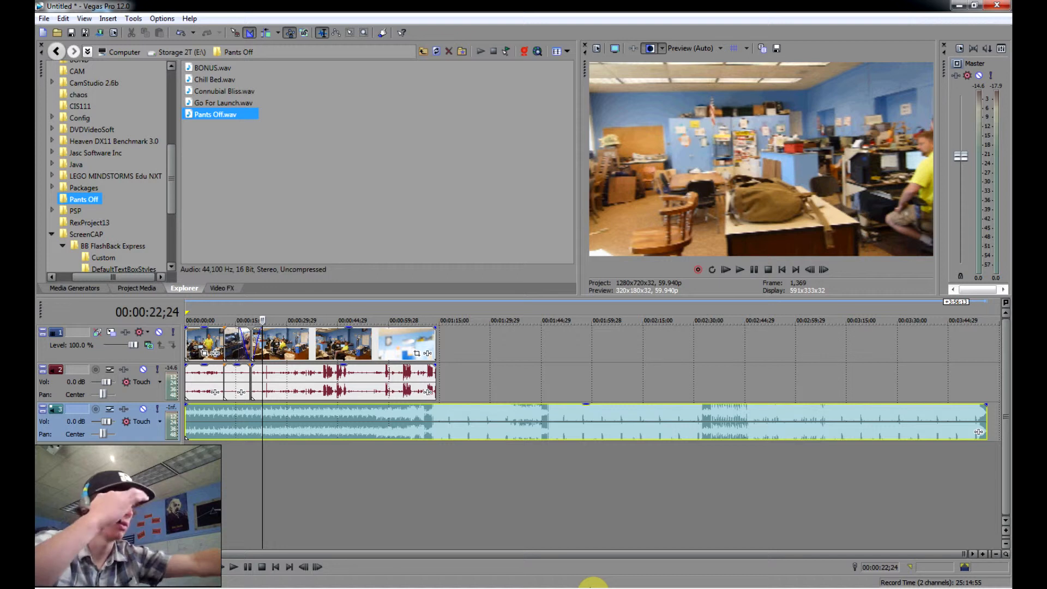
Play the project from the beginning to hear the music under the first clip, stopping around 00:00:05;01
click(781, 271)
click(741, 271)
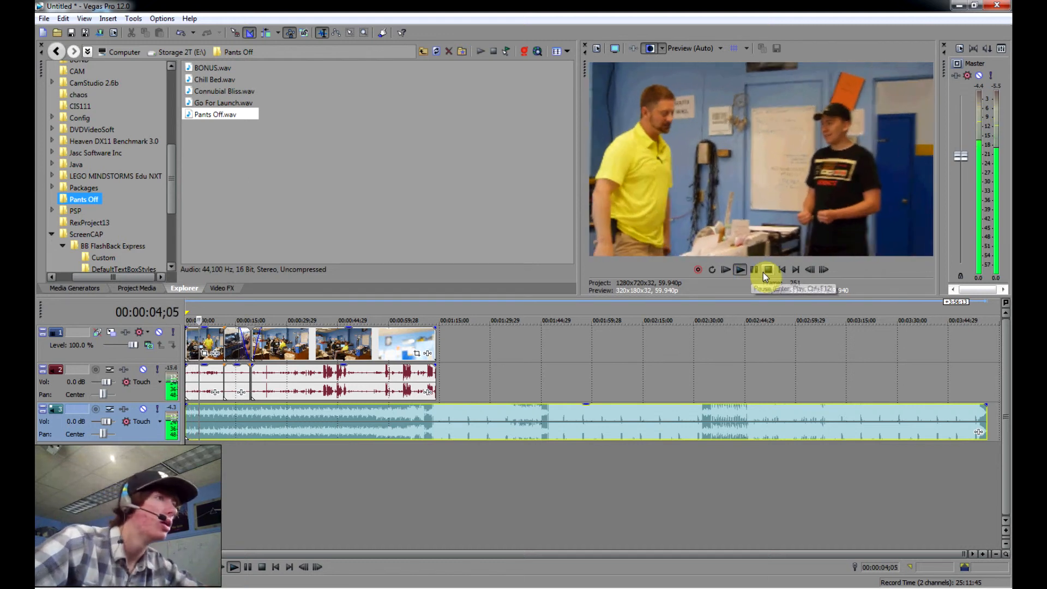
click(763, 273)
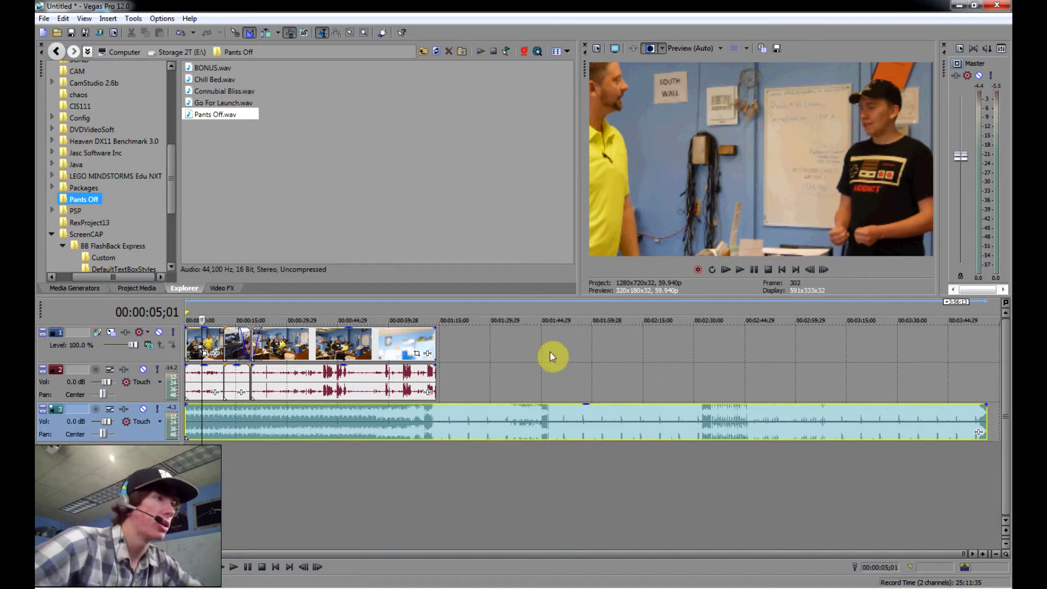
Split the music track at the end of the video, 00:01:14;09, and delete the leftover part after the split
click(435, 422)
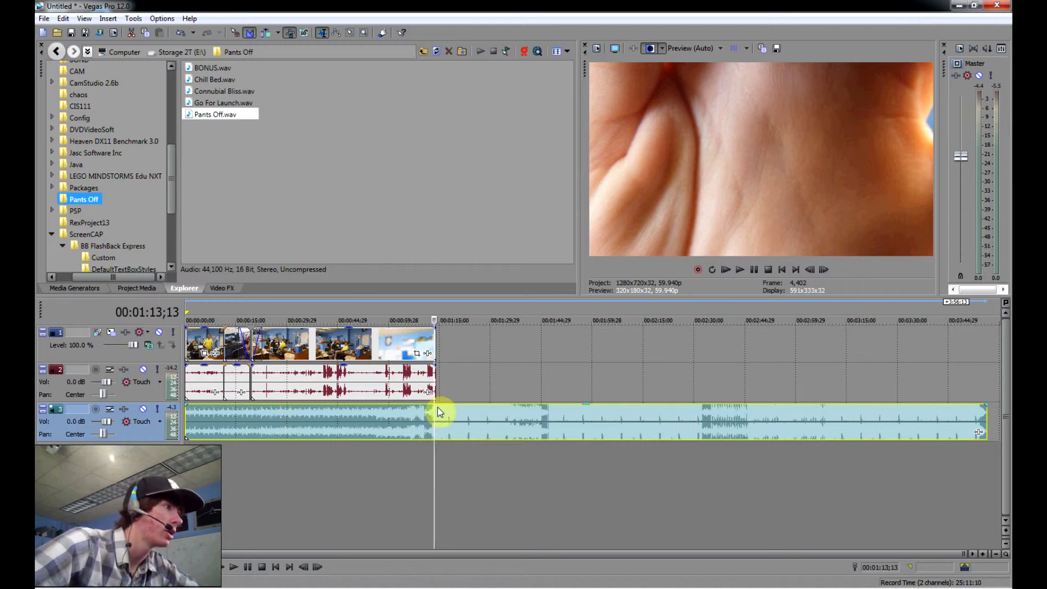
click(431, 343)
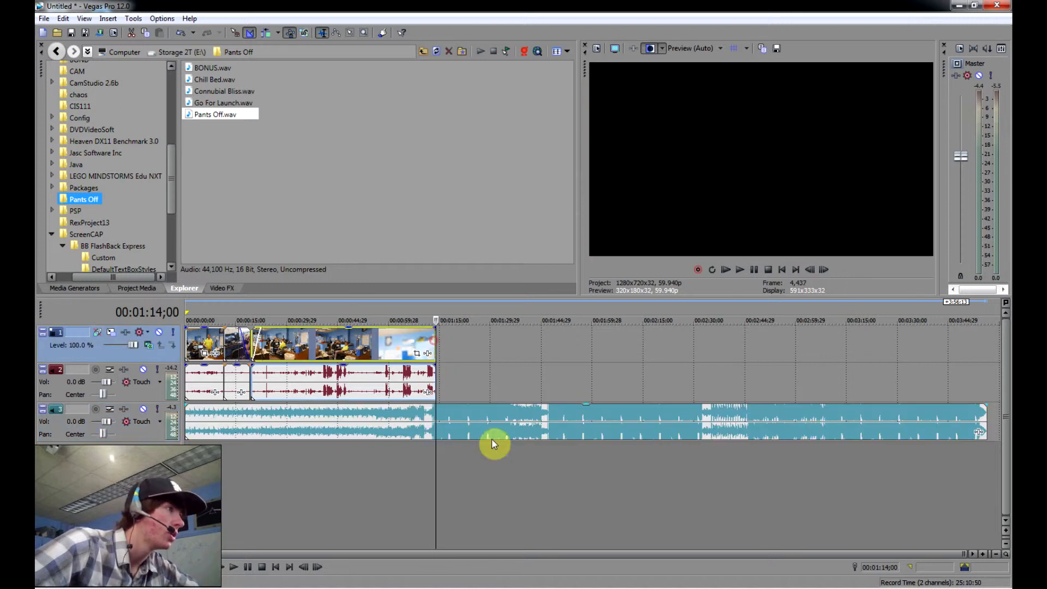
click(437, 423)
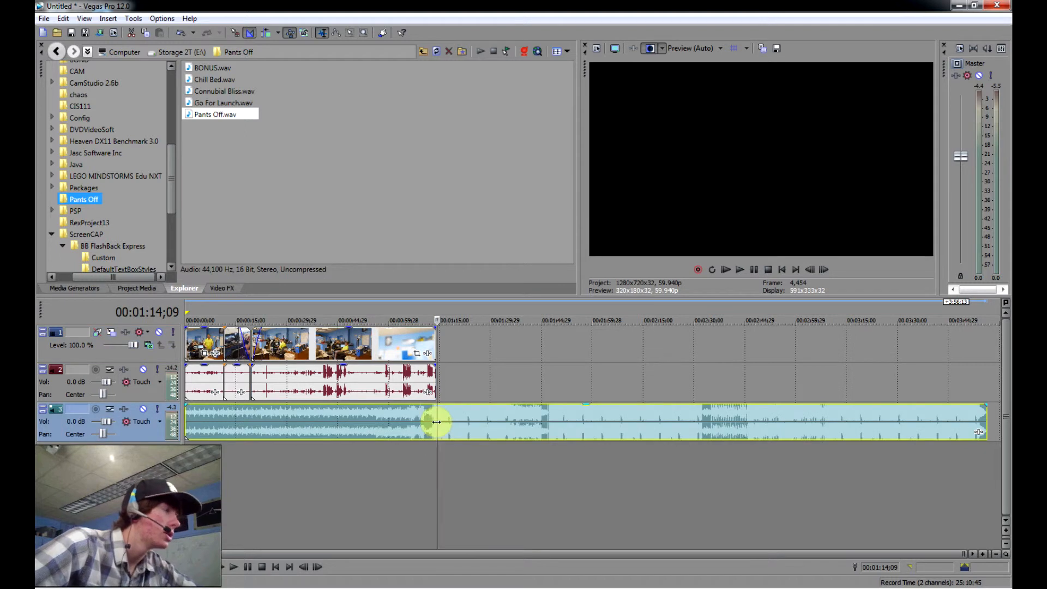
key(s)
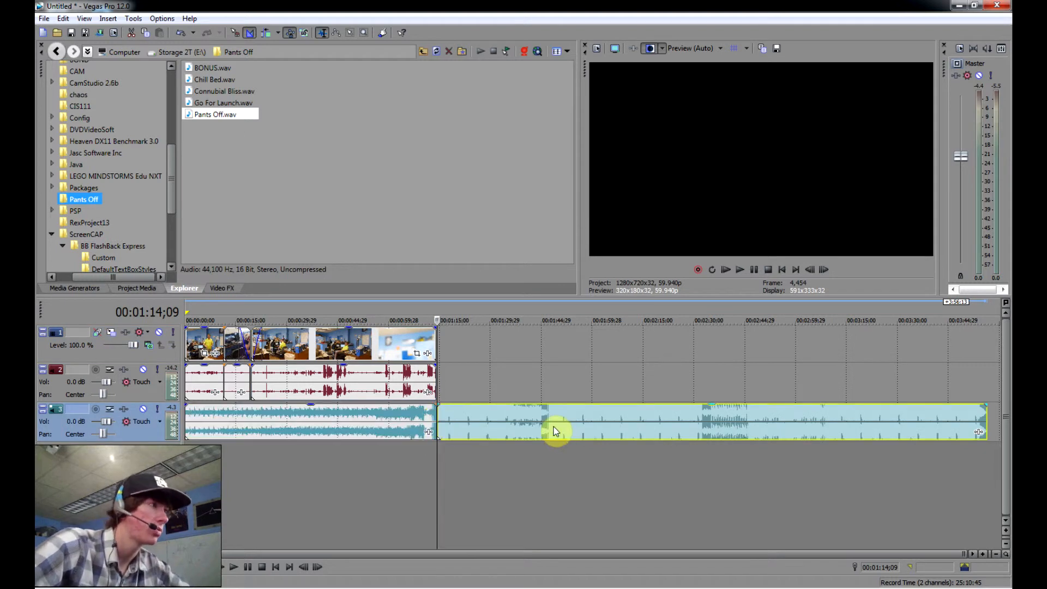
key(Delete)
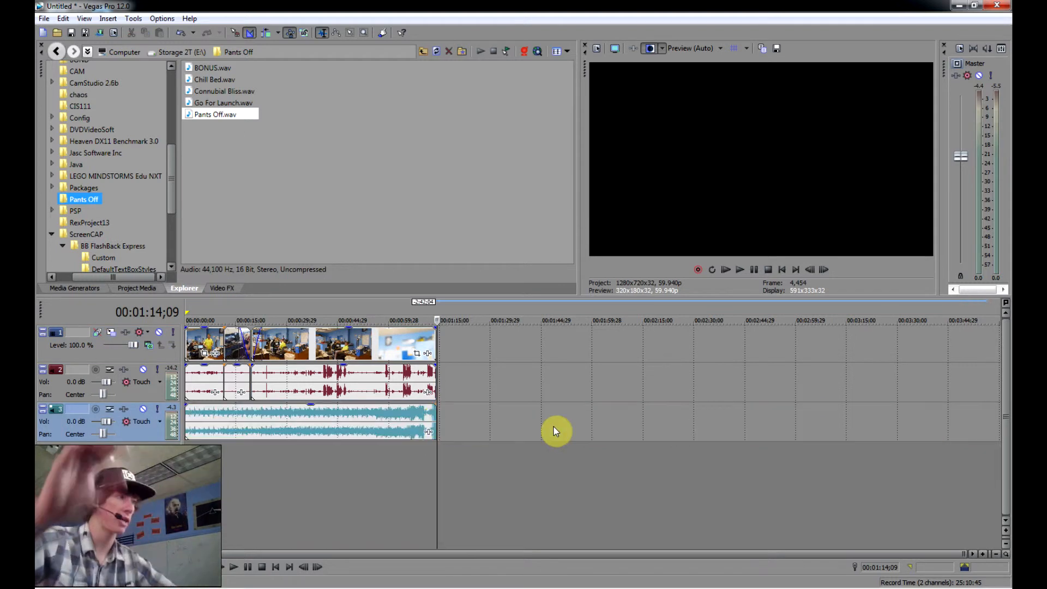
Select all events on the three tracks with the Selection Edit Tool, shift them forward about 10 seconds, and return to the Normal Edit Tool
click(276, 566)
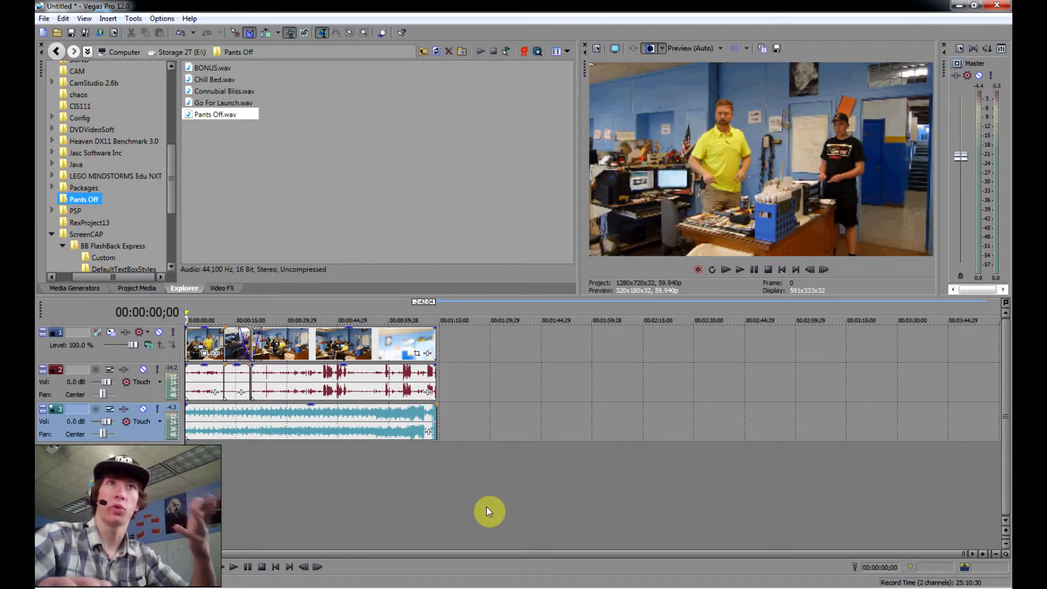
click(350, 34)
drag(464, 502, 186, 313)
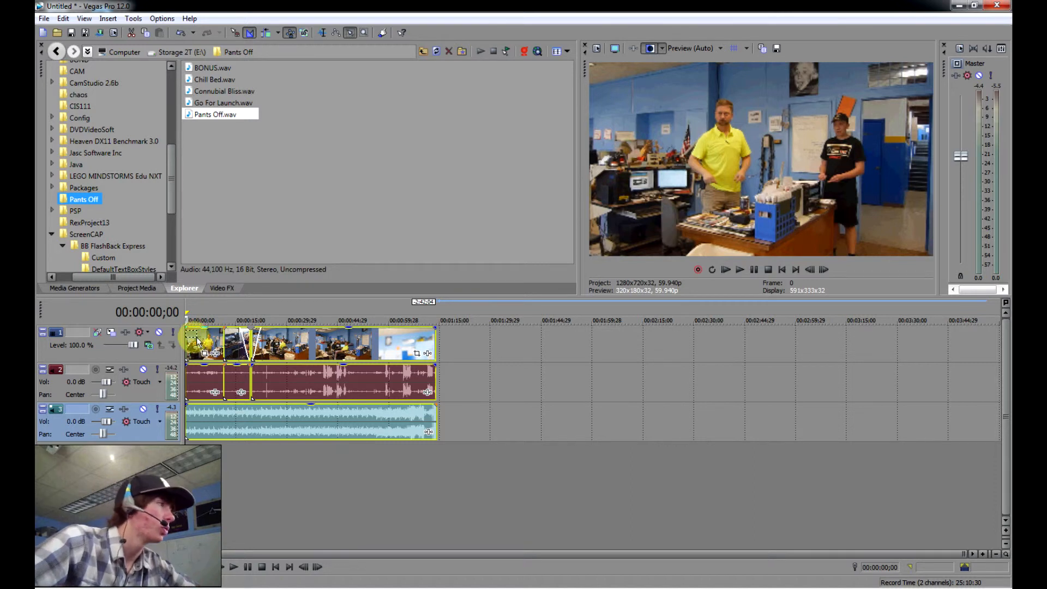
drag(198, 342, 230, 355)
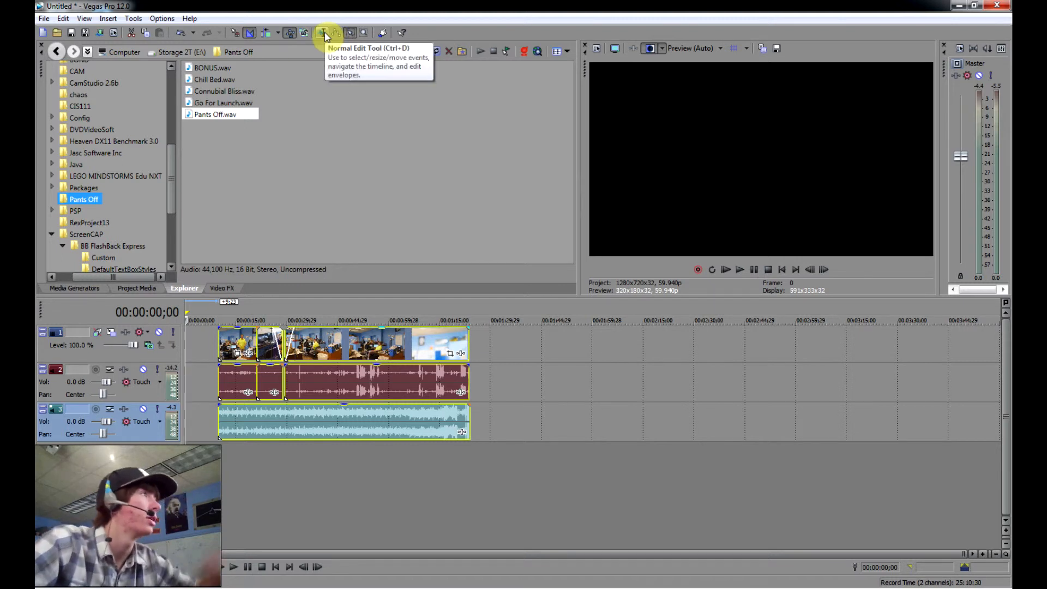
click(324, 32)
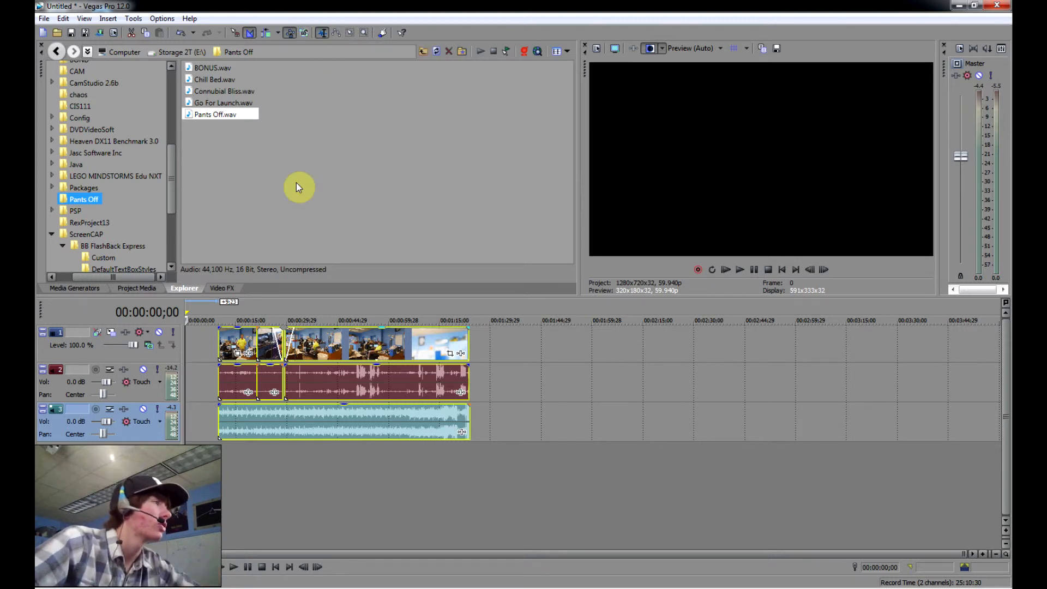
Insert a text media event on the video track at the very beginning of the timeline, in the gap before the first clip
click(108, 19)
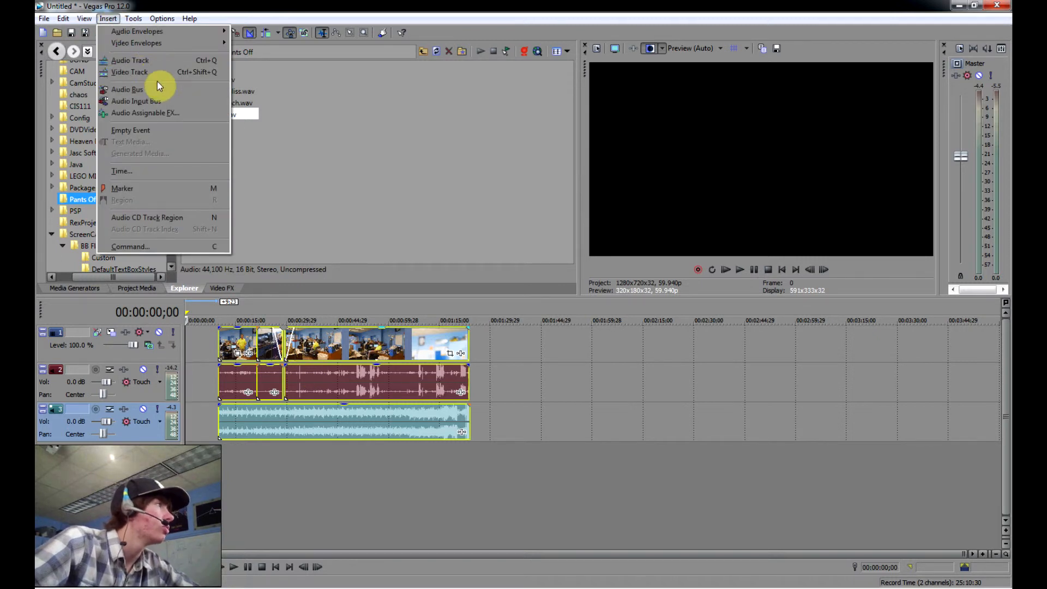
click(250, 360)
click(193, 349)
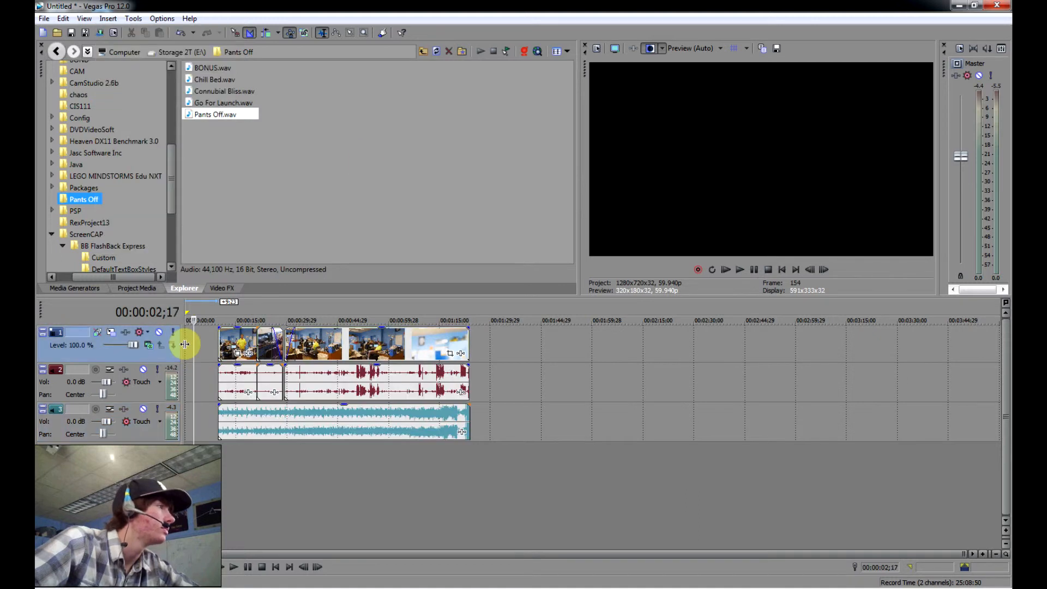
click(275, 570)
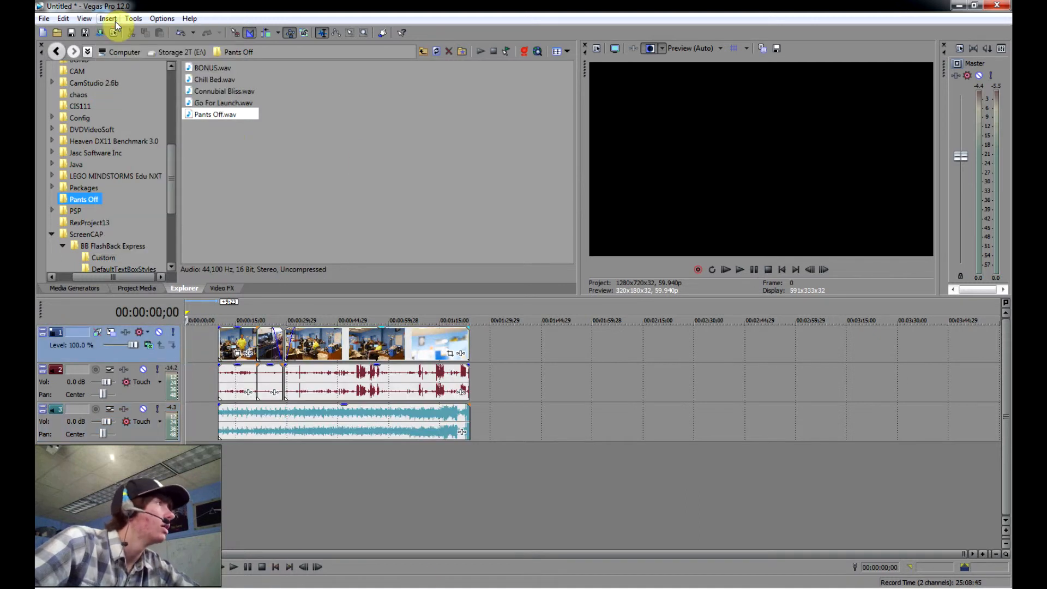
click(108, 19)
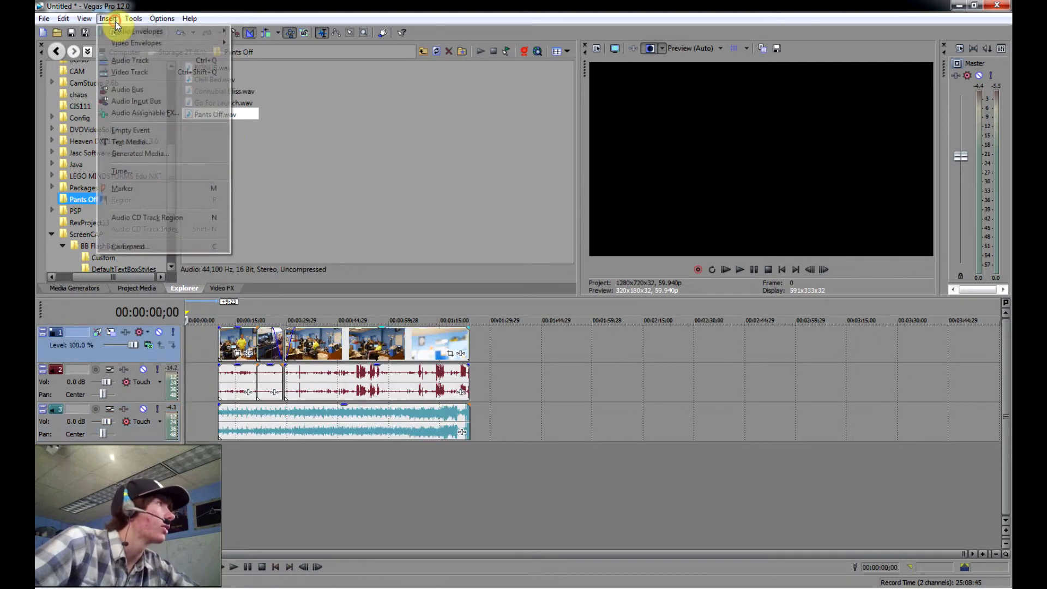
click(157, 144)
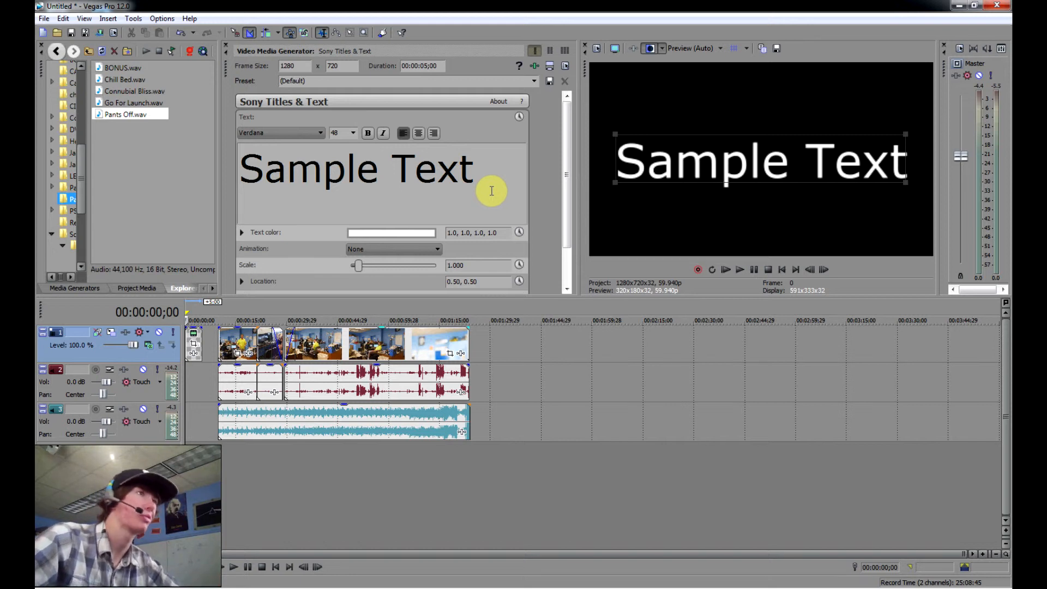
Replace the title's sample text with some random characters, and clear the text completely
drag(507, 179, 180, 175)
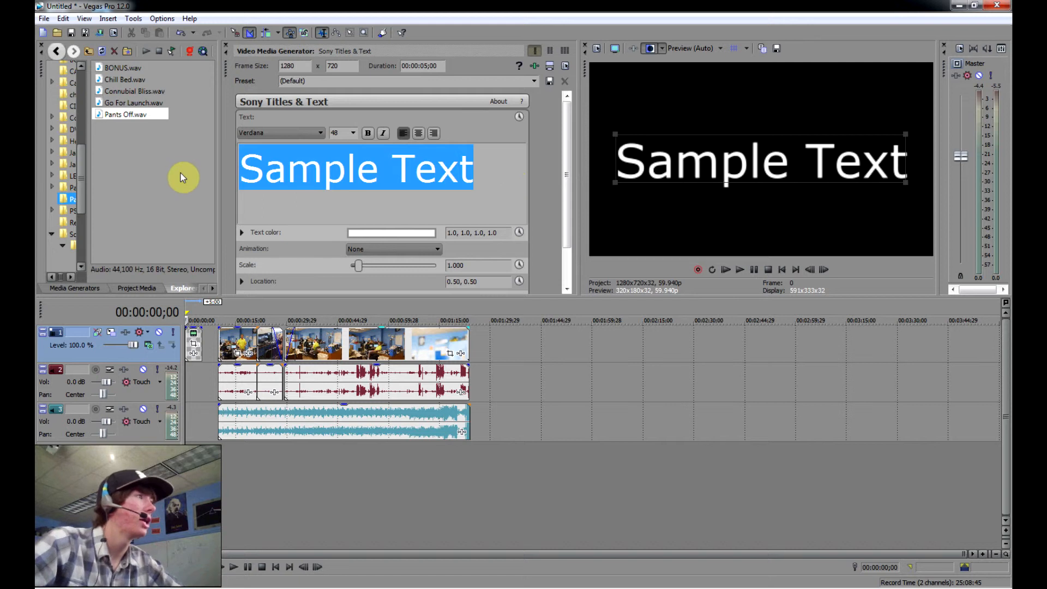
text(sdfjhasdl=)
key(BackSpace)
key(BackSpace)
key(BackSpace)
key(BackSpace)
key(BackSpace)
key(BackSpace)
key(BackSpace)
key(BackSpace)
key(BackSpace)
key(BackSpace)
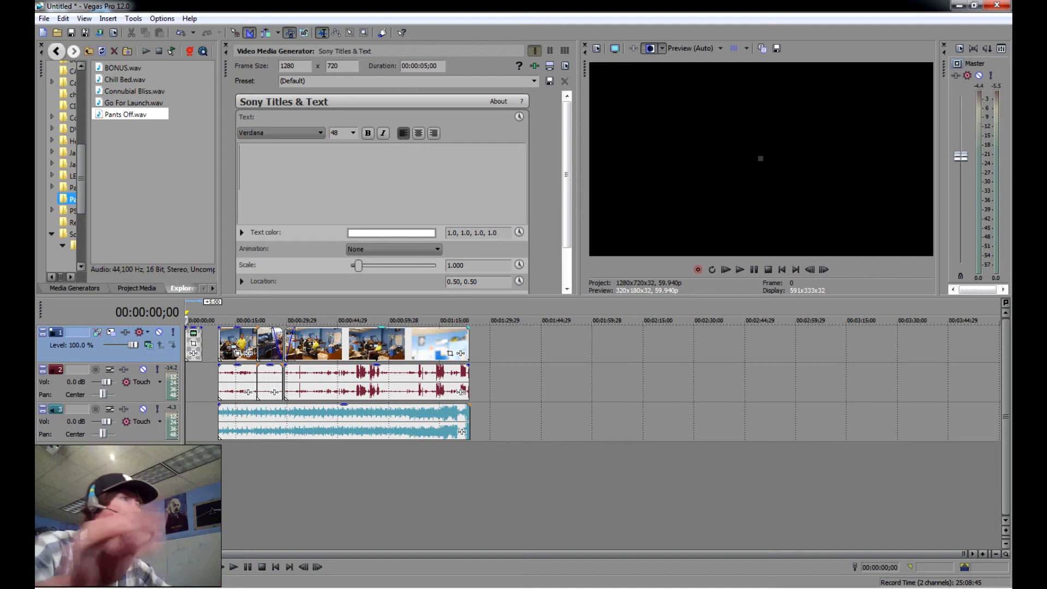
mouse_move(564, 165)
mouse_down()
mouse_move(565, 225)
mouse_move(564, 164)
mouse_up()
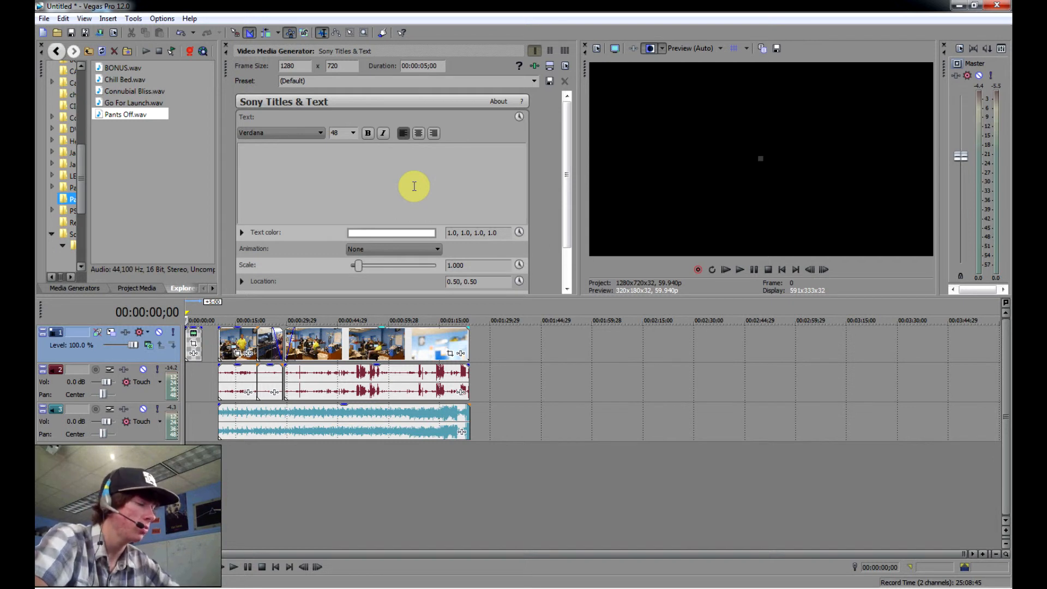
Enter "In the beggining..." as the text of the opening title
click(413, 186)
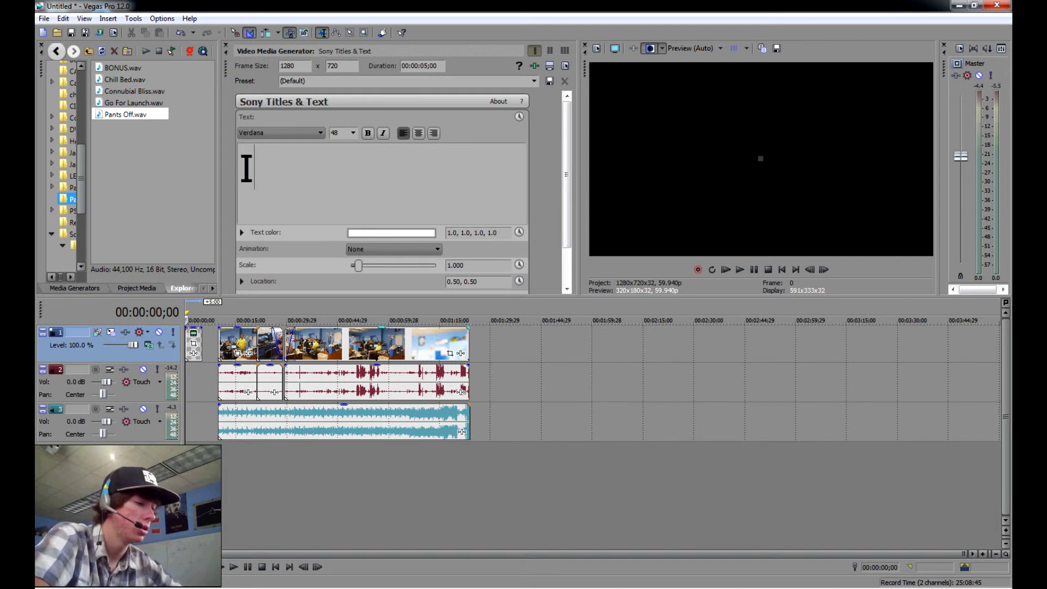
text(In the beggining)
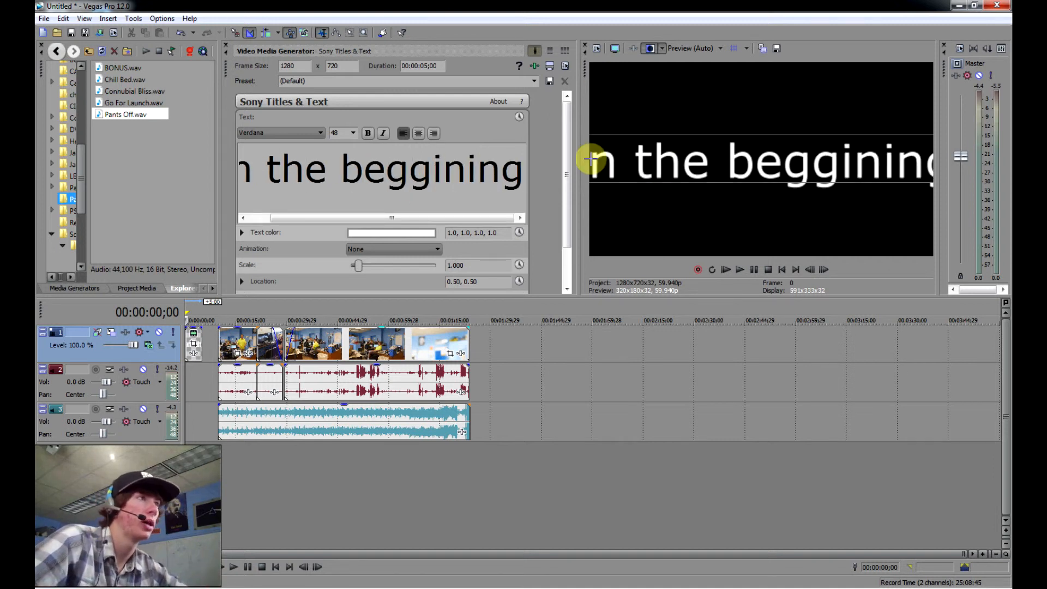
text(...)
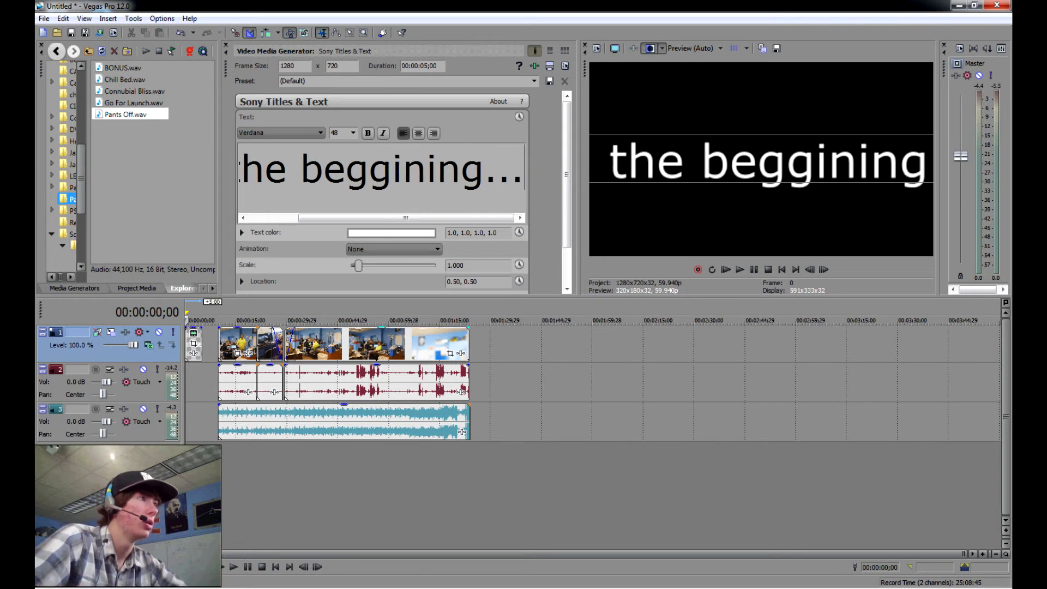
Set the opening title's font size to 22, scale it up to about 1.590 in the preview, and close the text generator
drag(527, 173, 115, 181)
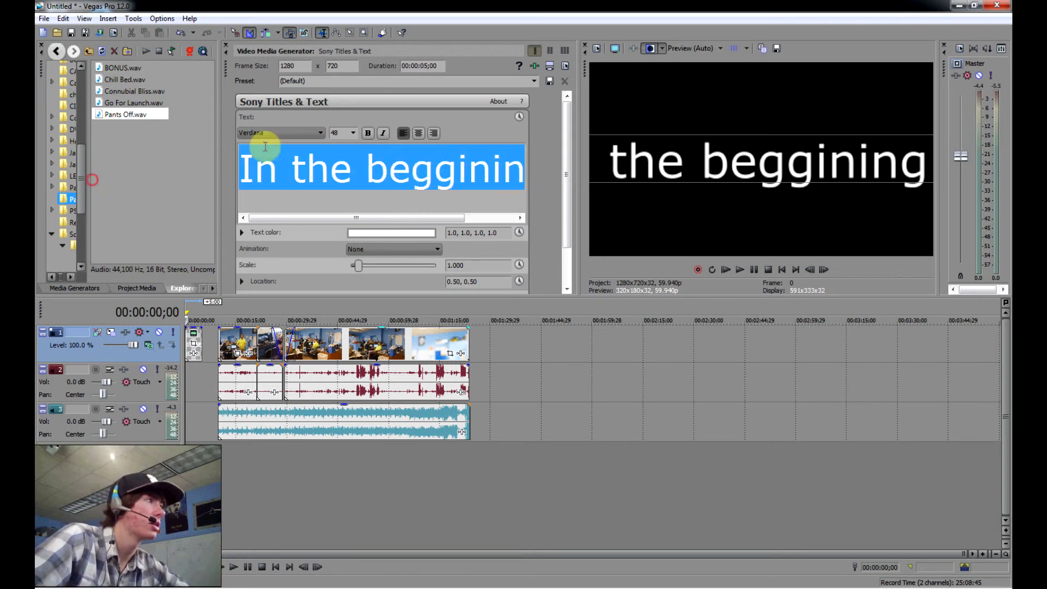
click(346, 133)
click(349, 196)
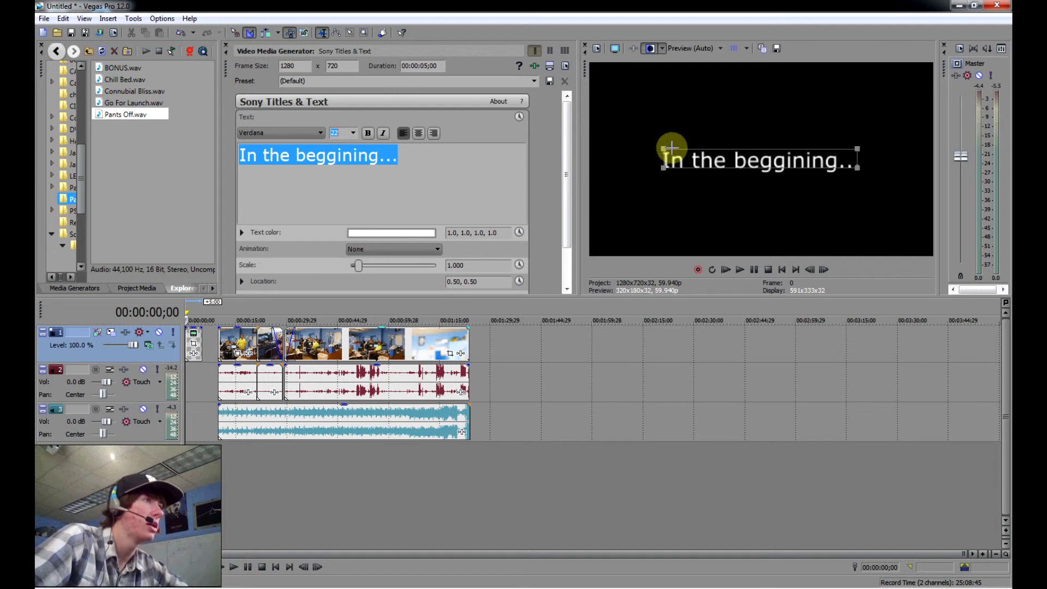
drag(663, 146, 608, 117)
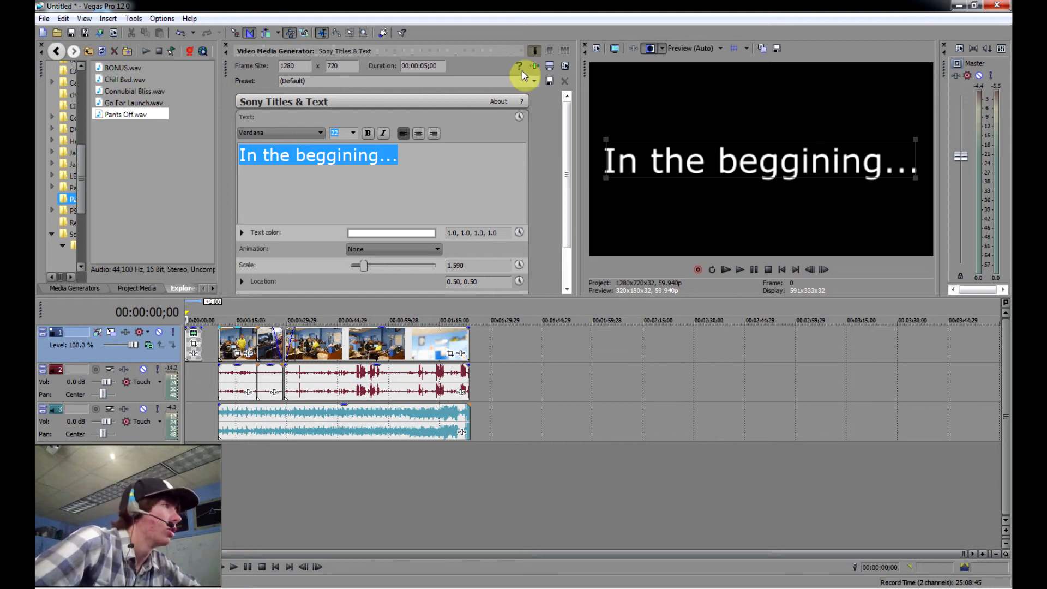
click(226, 45)
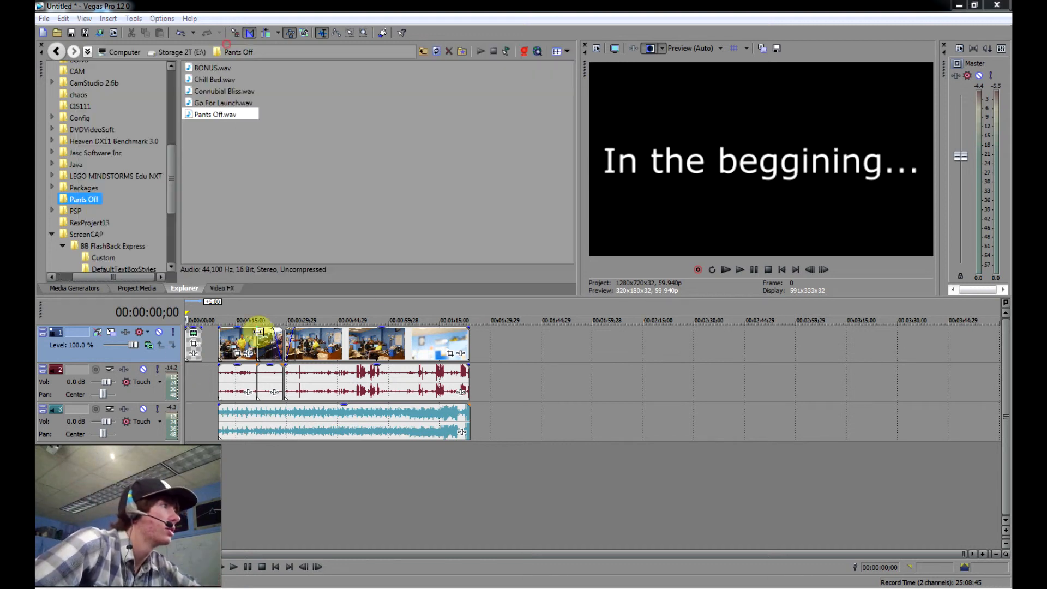
Play the opening title from the start, pausing around 00:00:01;10, and try adjusting its length at its end edge
click(738, 271)
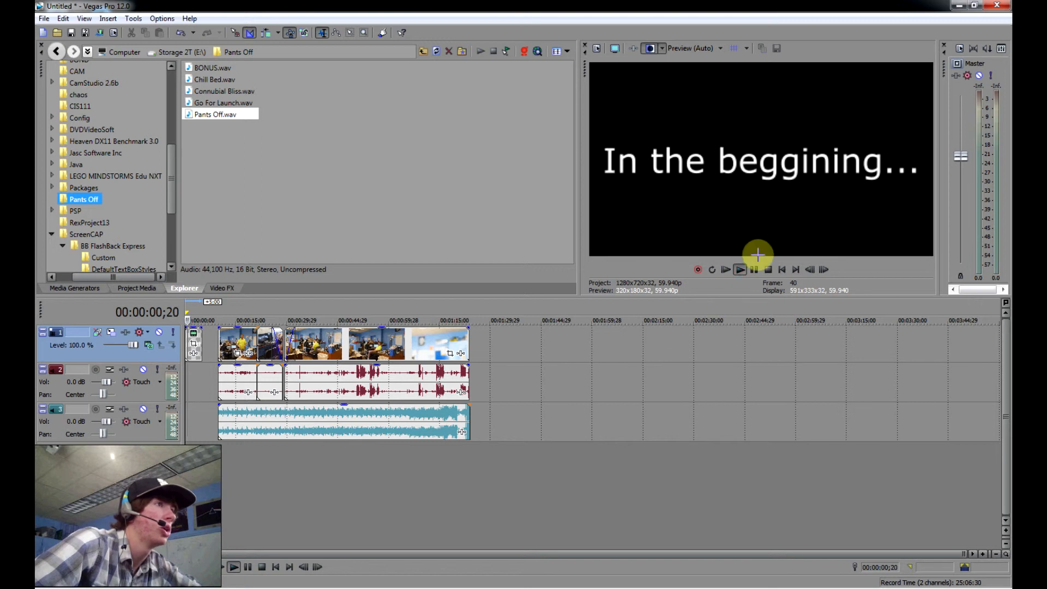
click(755, 271)
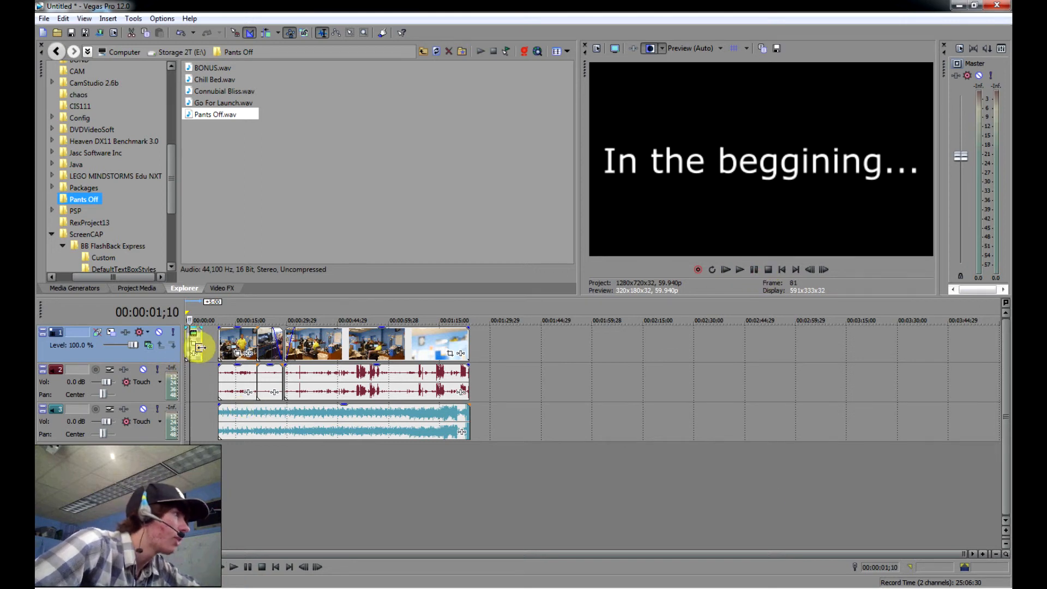
mouse_move(201, 348)
mouse_down()
mouse_move(212, 348)
mouse_move(203, 350)
mouse_up()
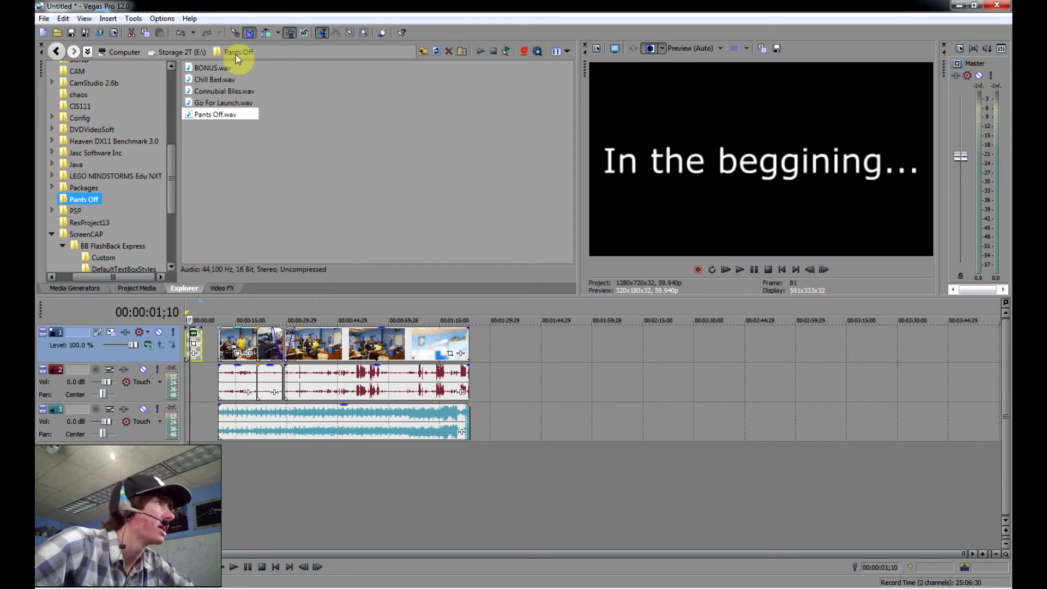
Select all video, audio and music events after the title with the Selection Edit Tool and move them back about 5 seconds against the title
click(347, 35)
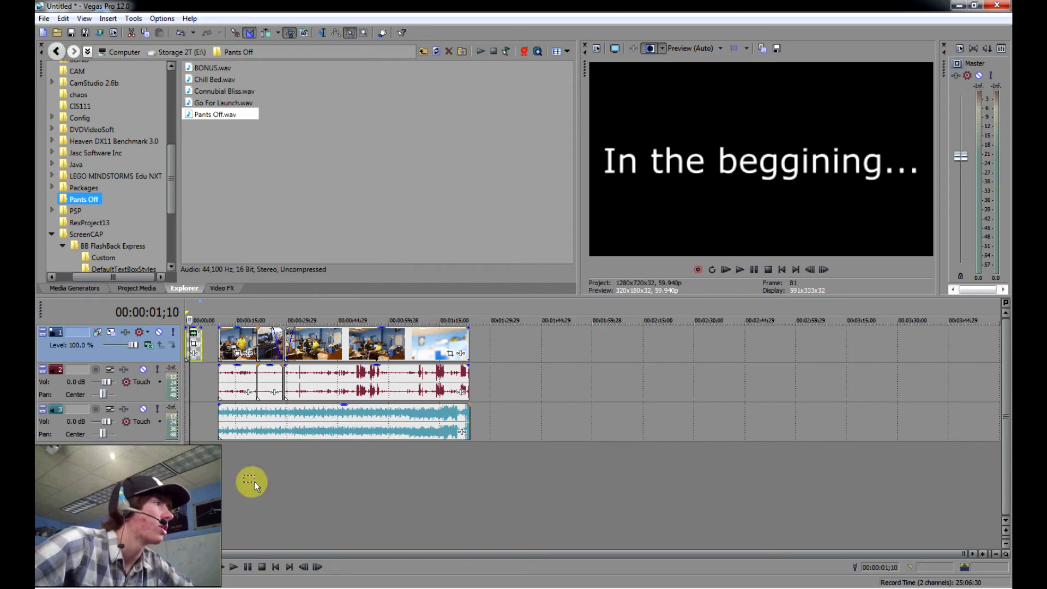
drag(227, 479, 442, 344)
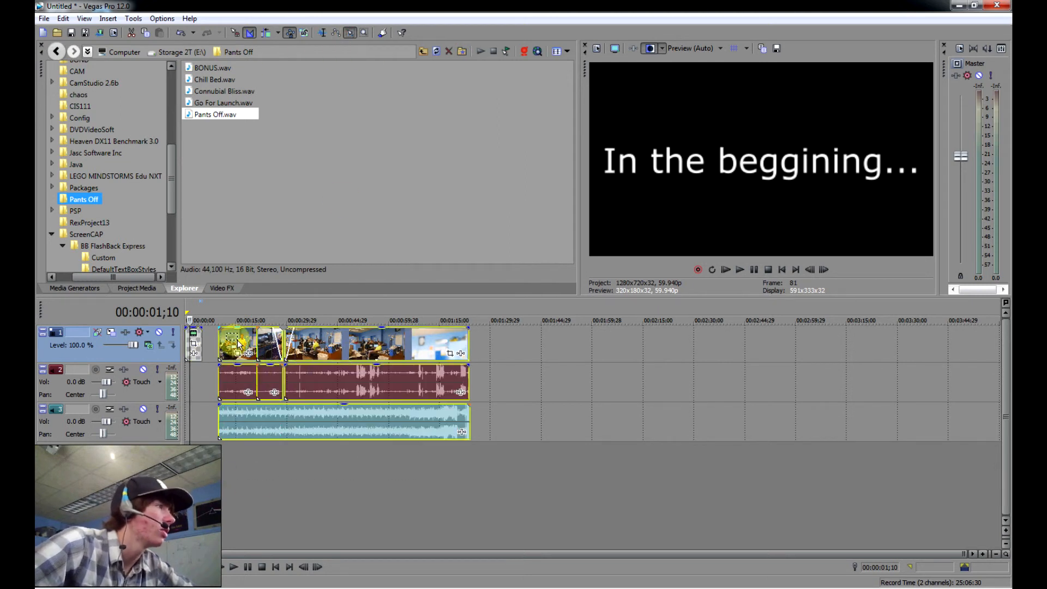
drag(236, 344, 219, 344)
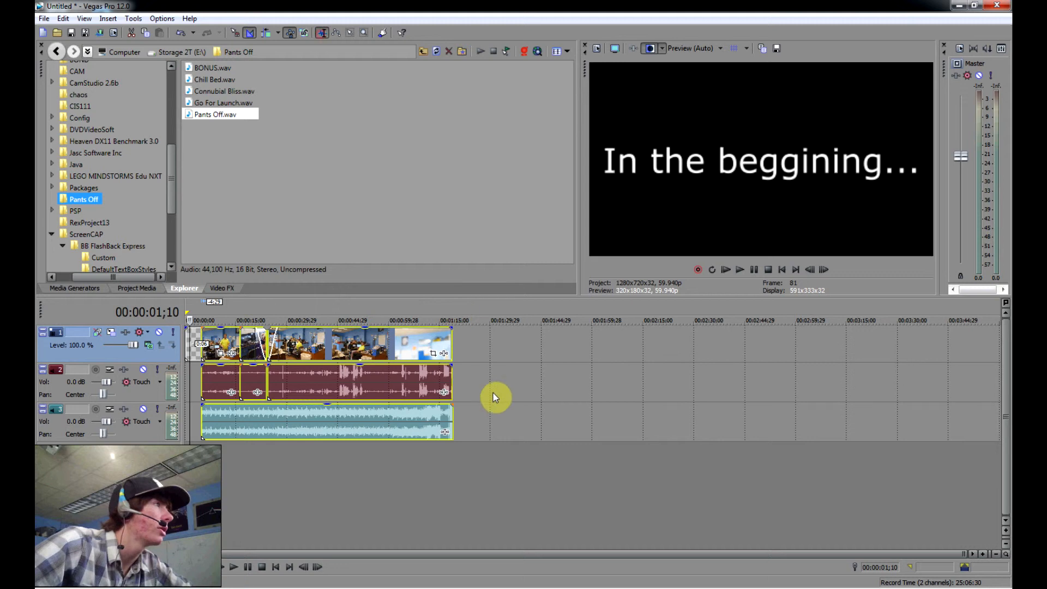
Insert a text media event at the end of the video, 00:01:18;24, reading "THE END", and close the text generator
click(454, 344)
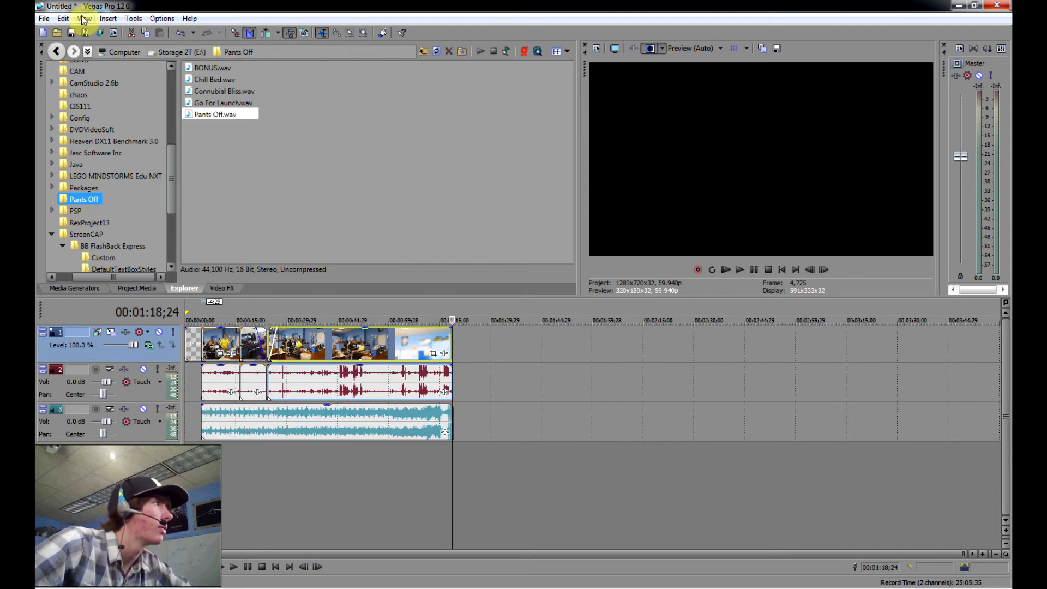
click(109, 18)
click(152, 139)
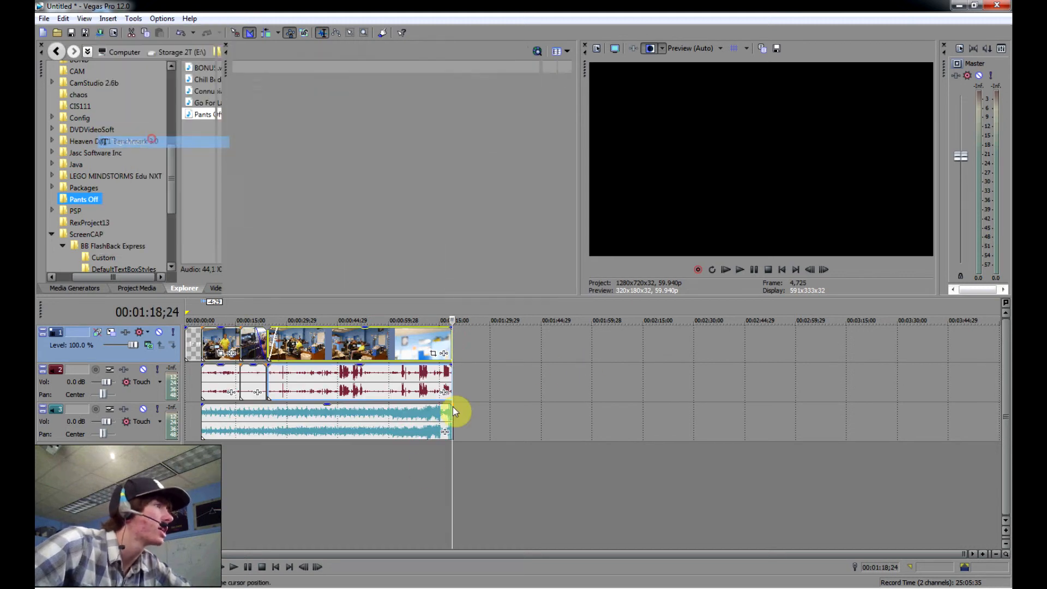
drag(480, 198, 129, 222)
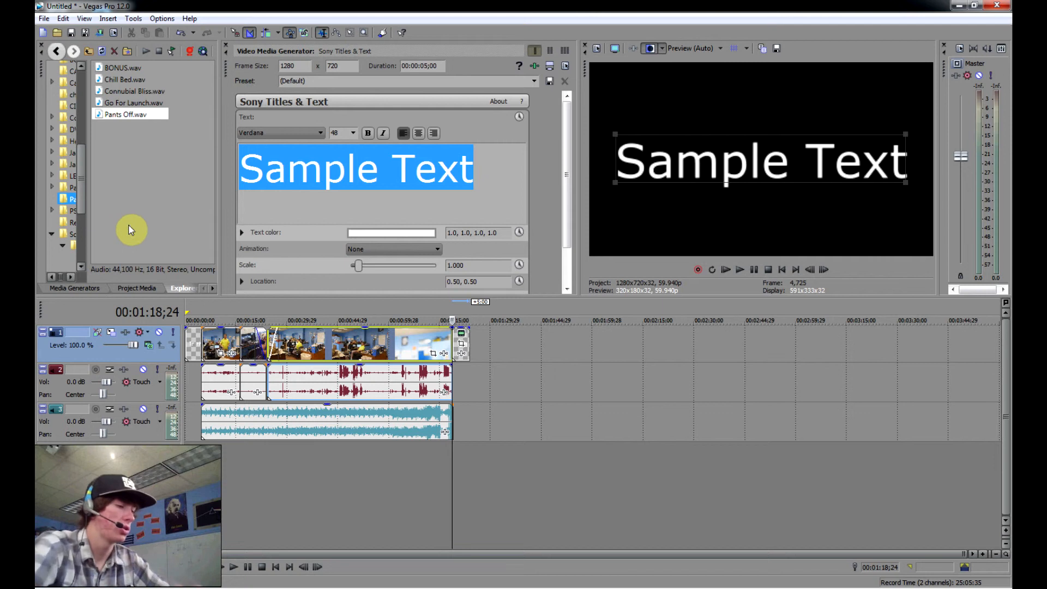
text(THE END)
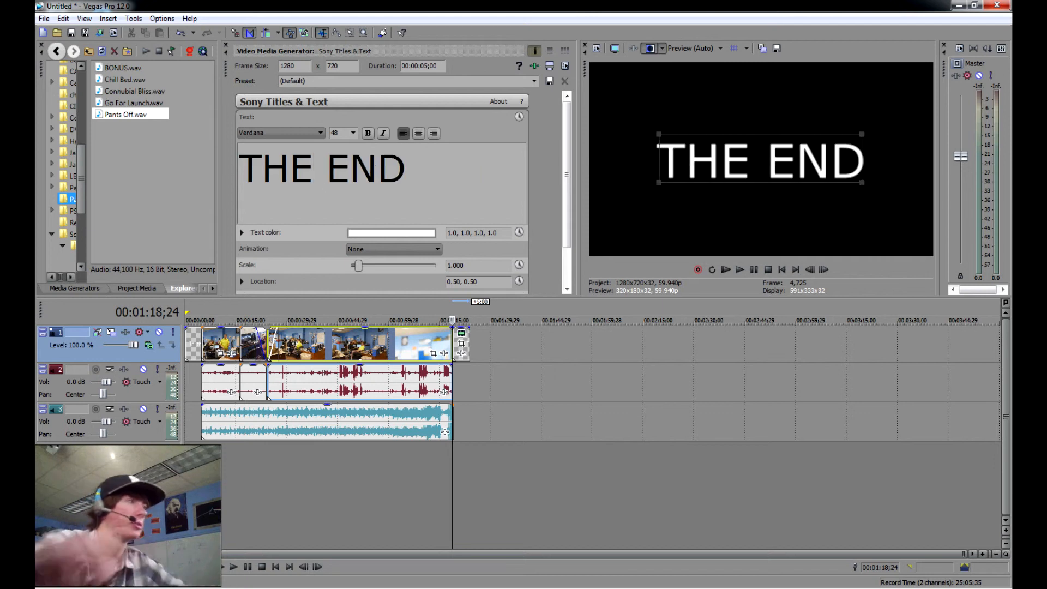
click(226, 46)
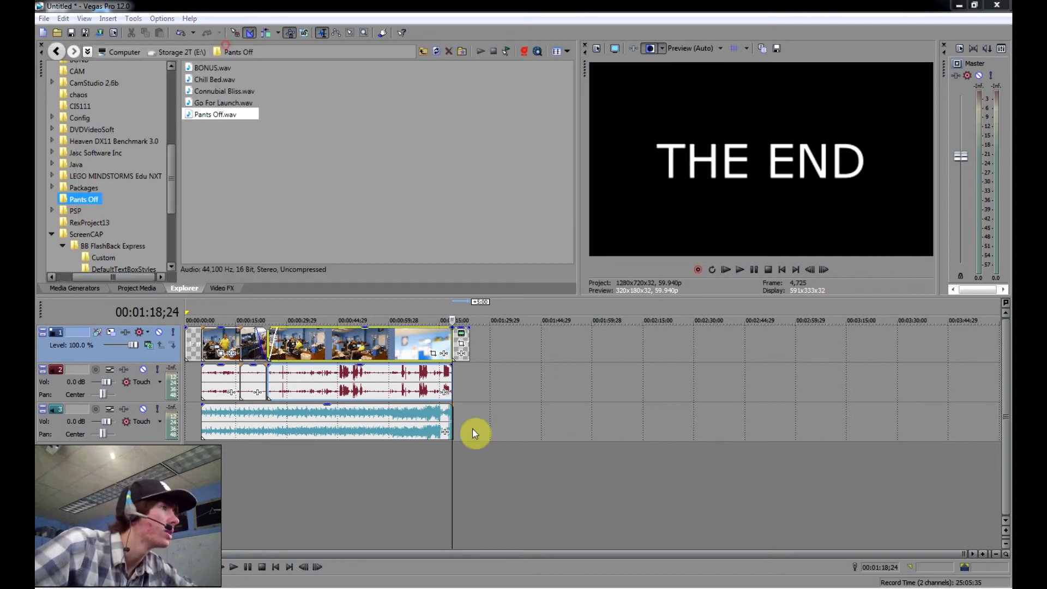
Return to the start of the timeline and slightly widen the video preview
click(784, 269)
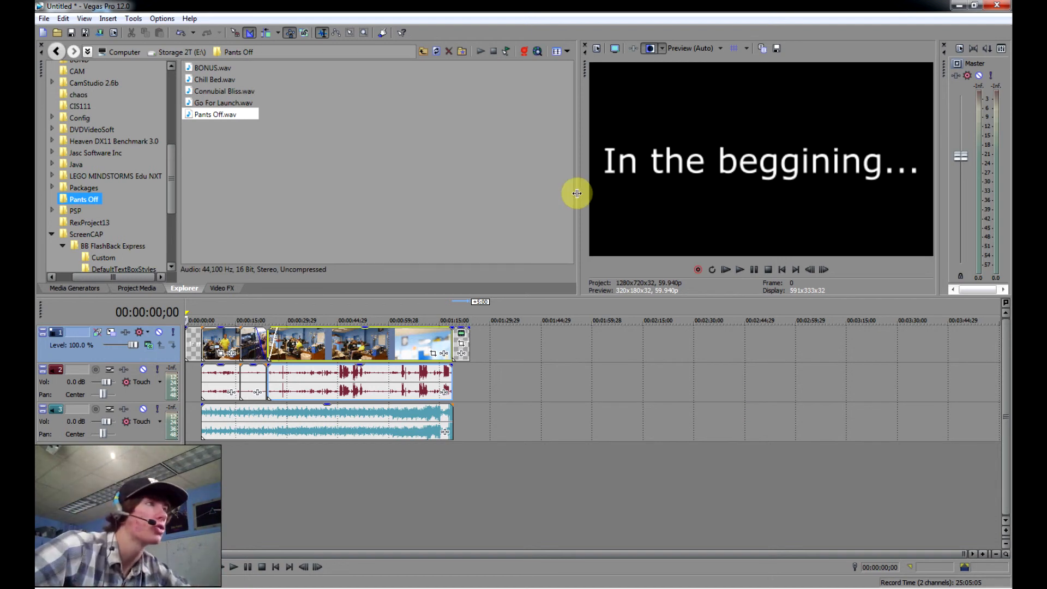
mouse_move(577, 193)
mouse_down()
mouse_move(367, 170)
mouse_move(627, 188)
mouse_move(627, 202)
mouse_move(563, 201)
mouse_up()
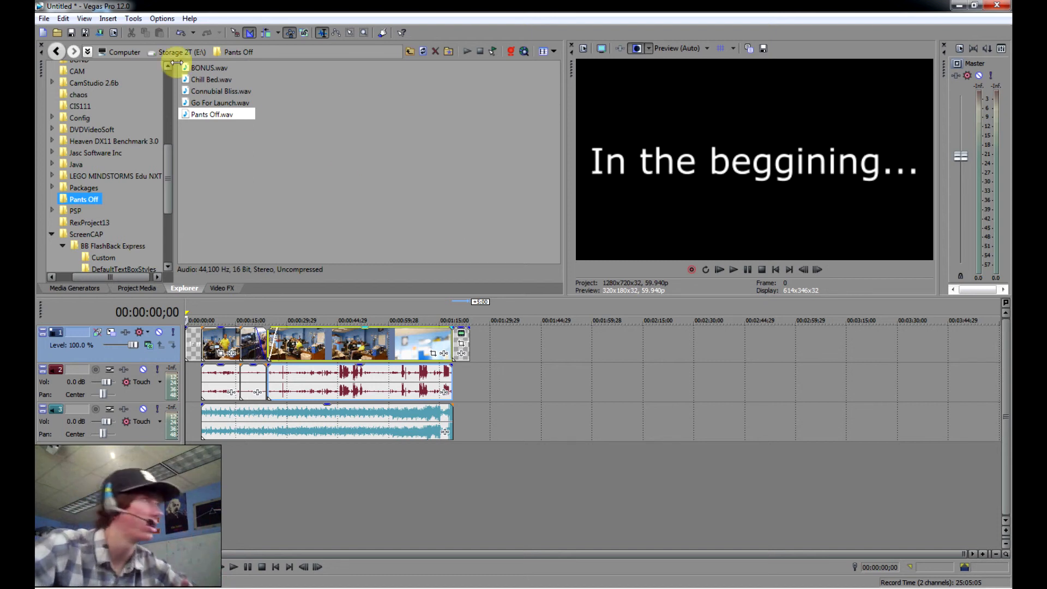
Save the project in My Videos as a Vegas Pro project file named Tuttorial
click(55, 19)
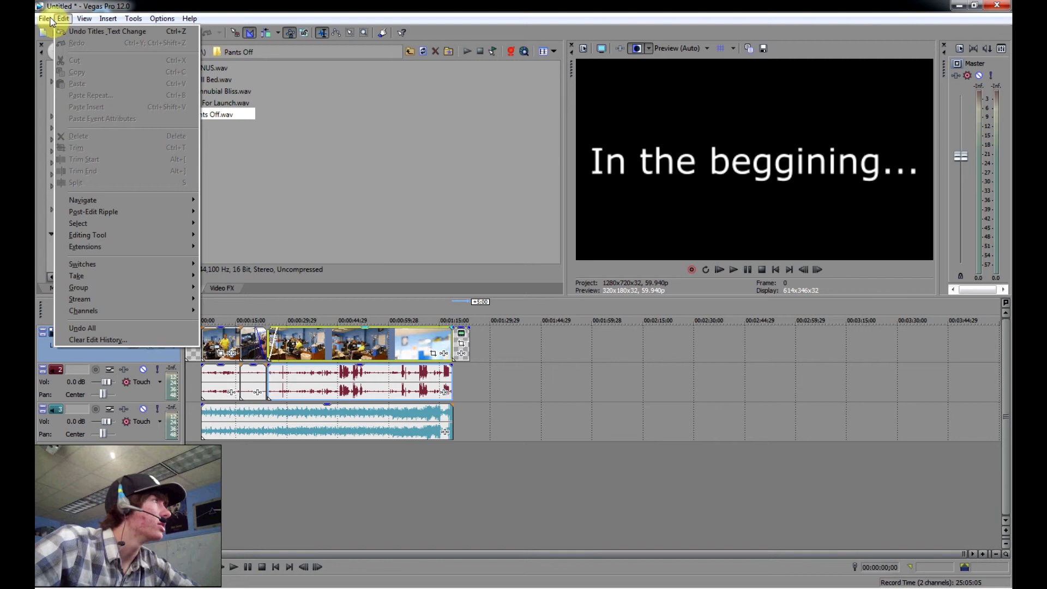
click(70, 81)
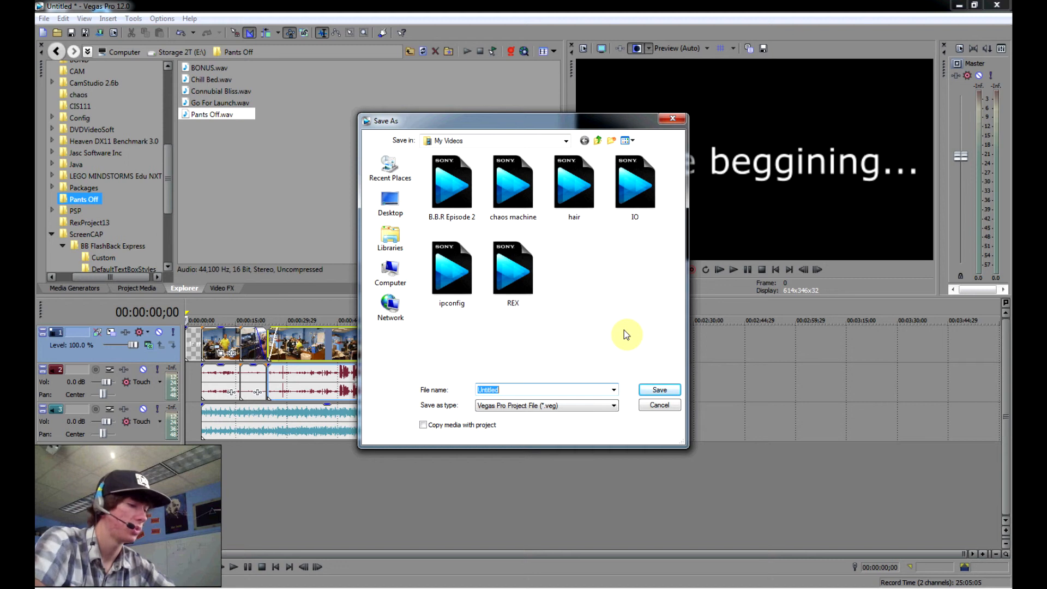
text(T)
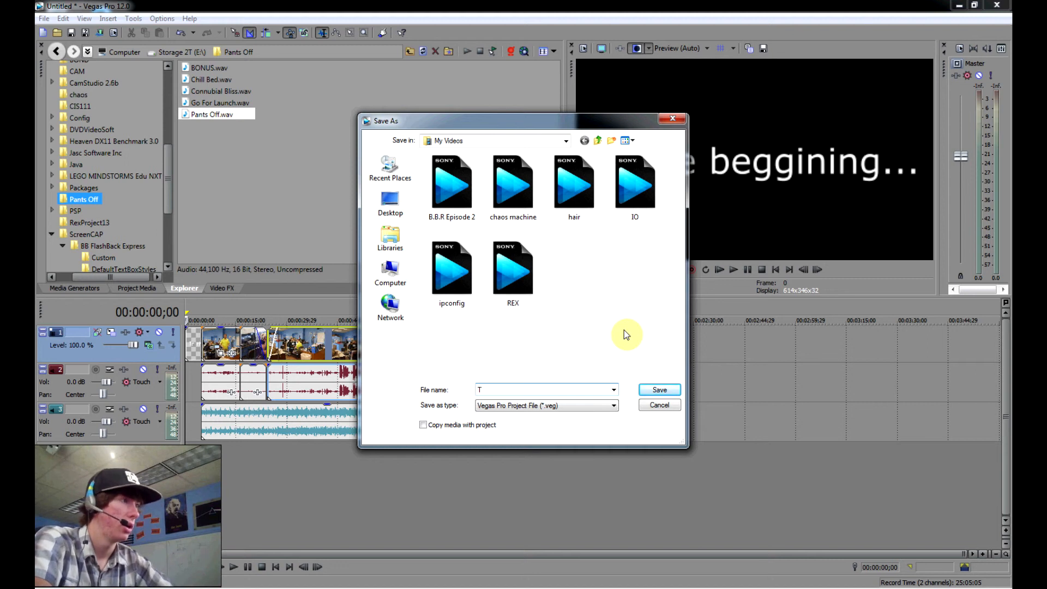
text(uttorial)
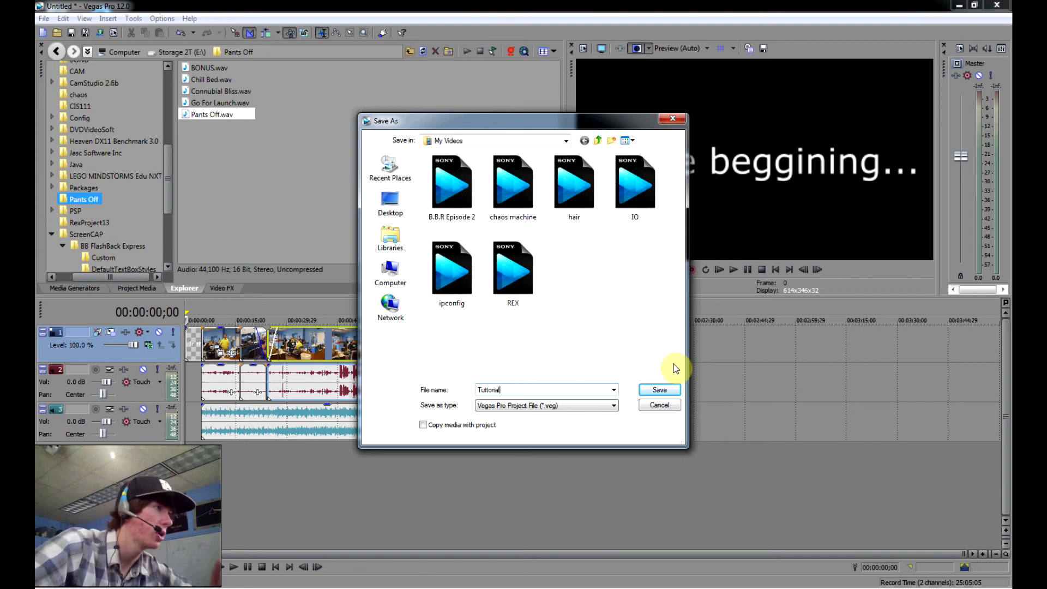
click(656, 387)
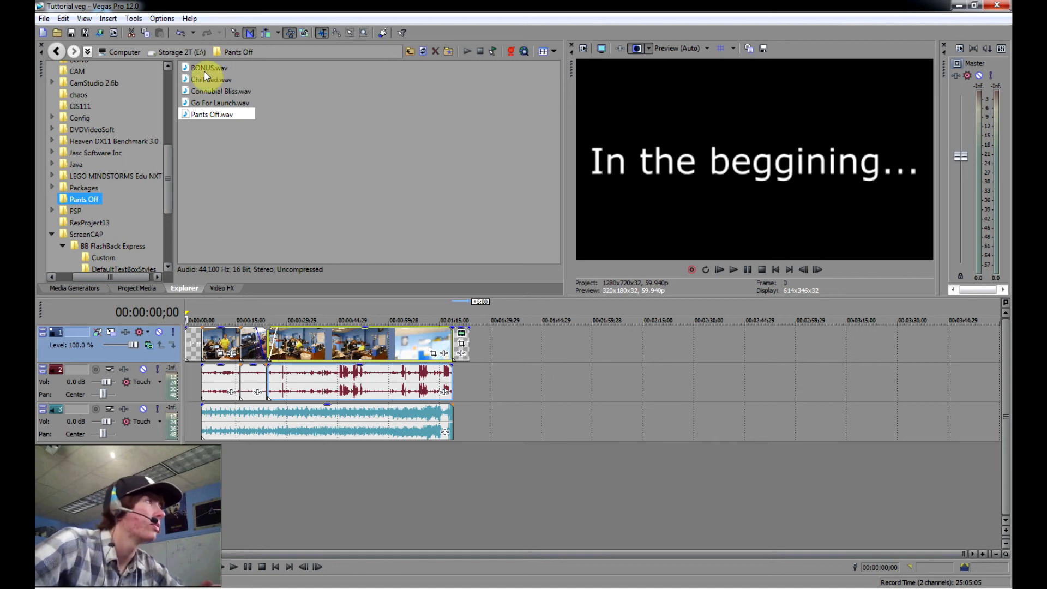
Open the render settings for the project and choose the MainConcept AVC/AAC template Internet HD 720p
click(43, 19)
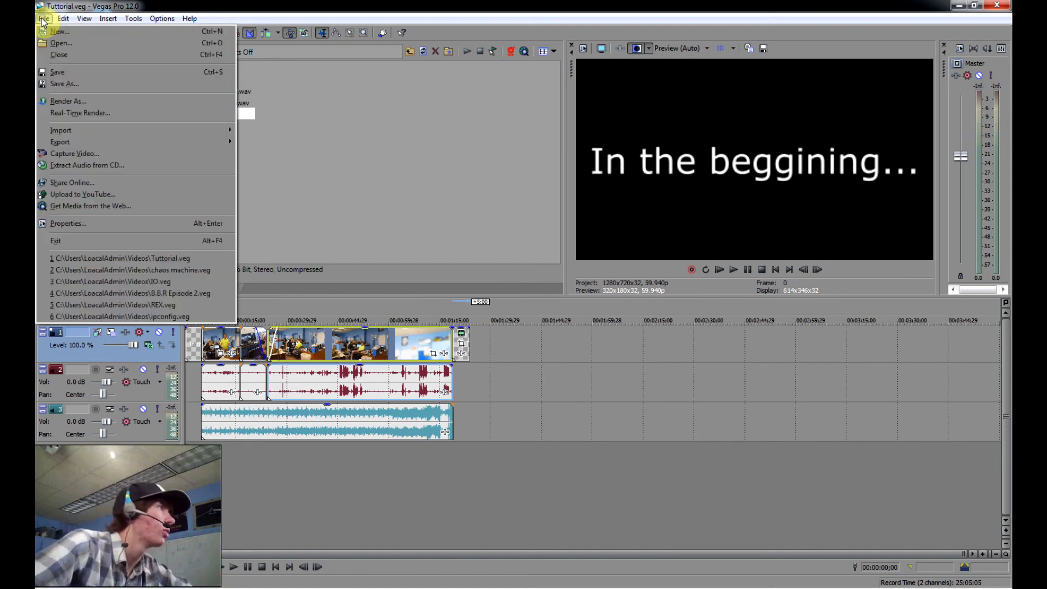
click(43, 19)
click(43, 19)
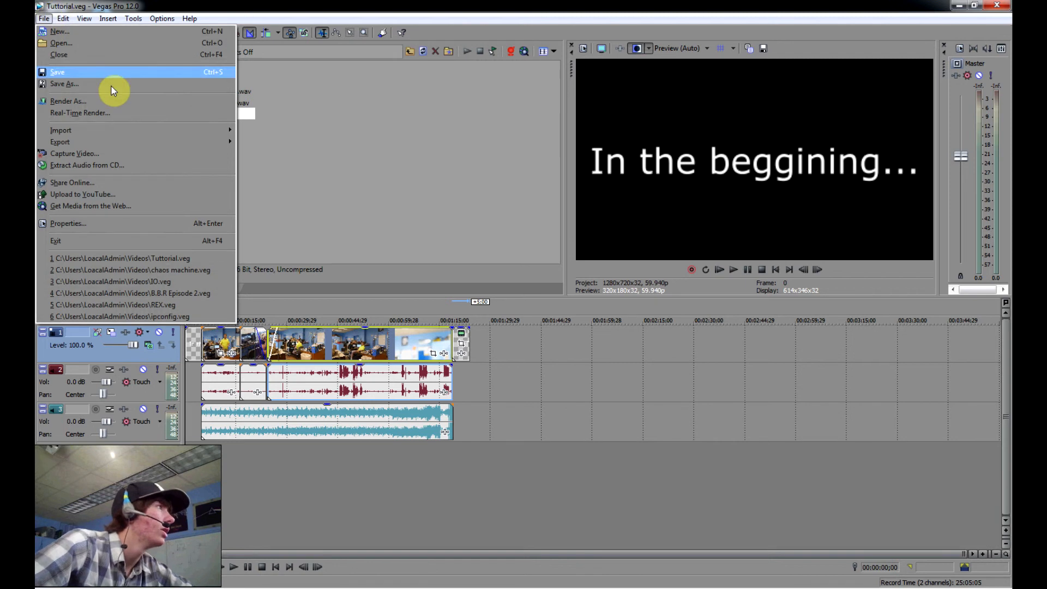
click(97, 101)
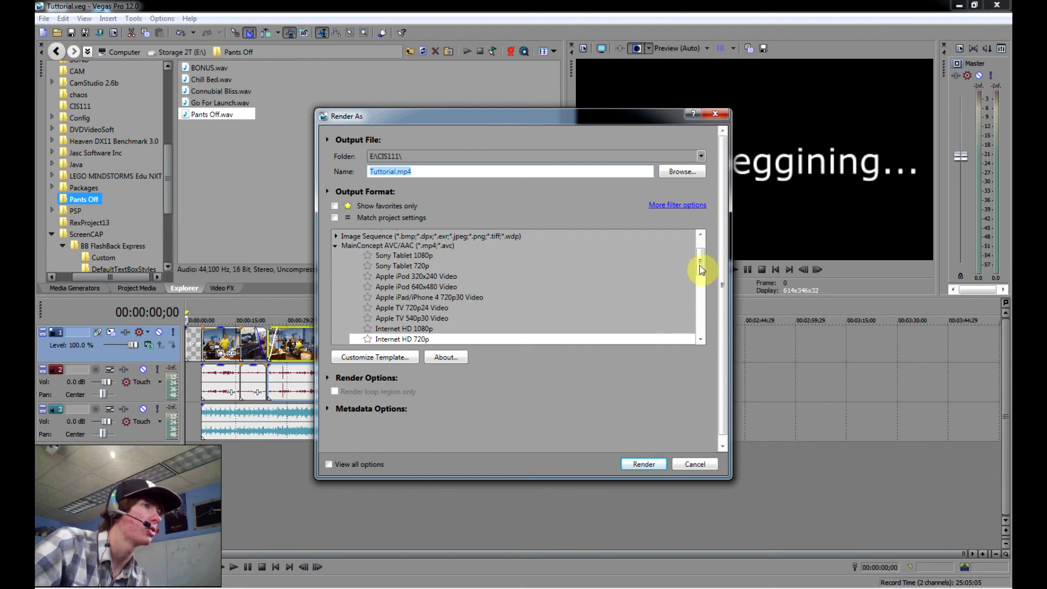
drag(699, 263, 700, 324)
drag(702, 299, 701, 284)
click(410, 249)
click(412, 250)
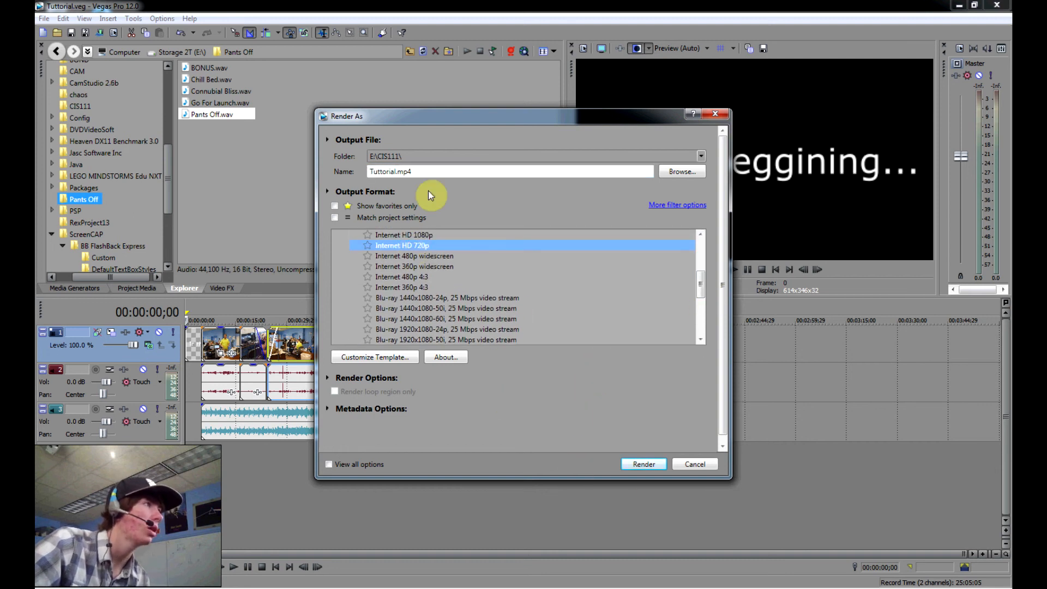
Set the Documents library as the output folder for Tuttorial.mp4 and start rendering the video
click(691, 176)
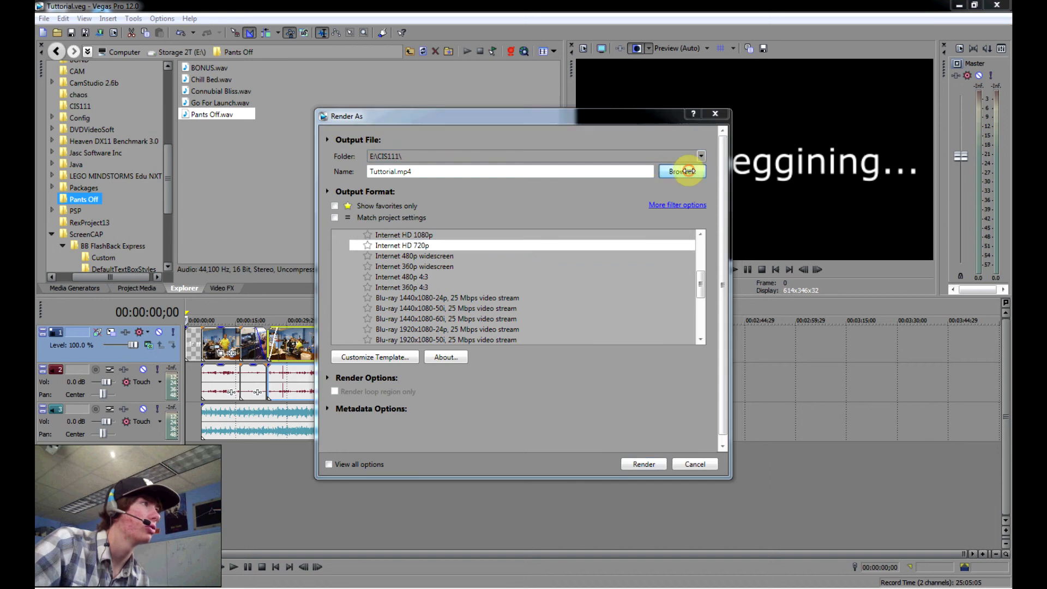
click(383, 250)
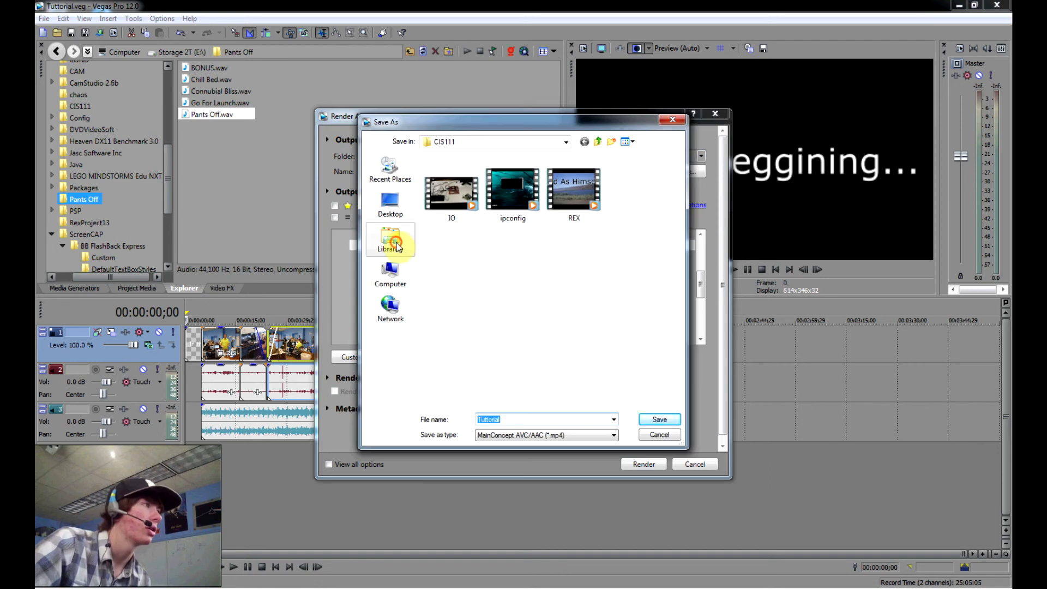
click(505, 179)
double_click(505, 178)
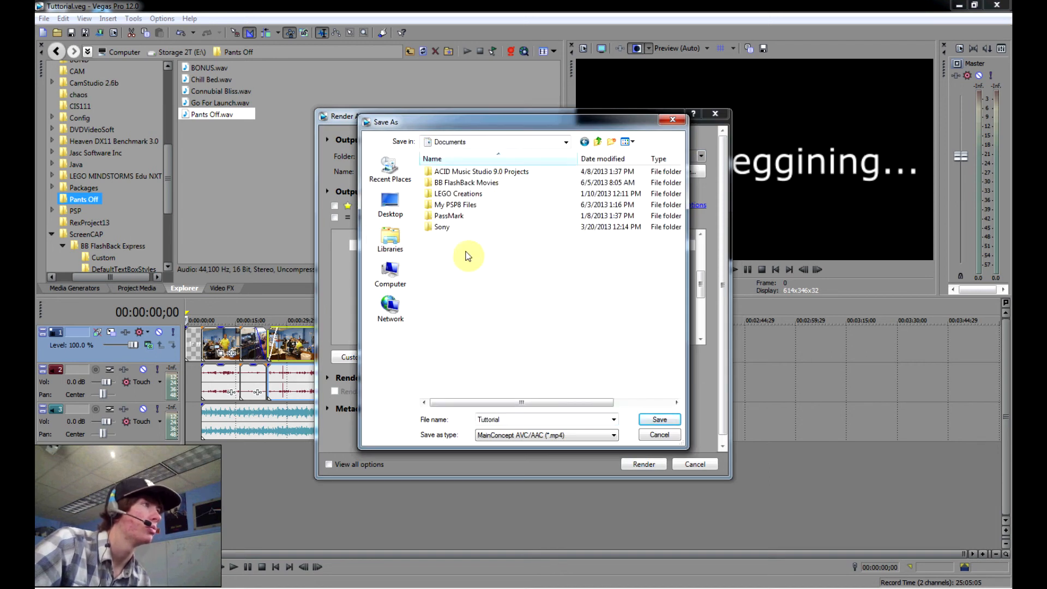
click(654, 425)
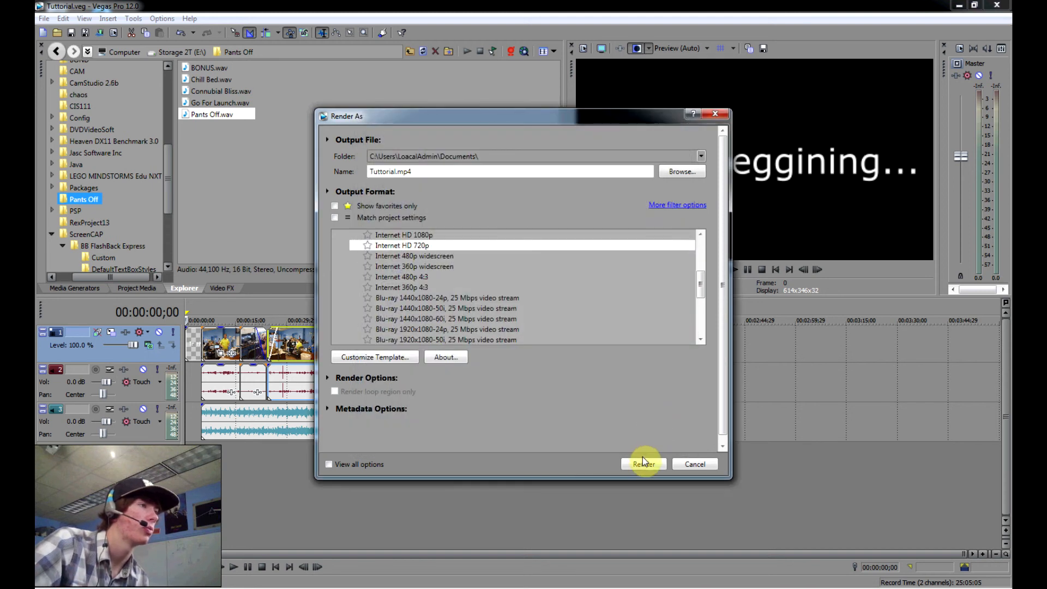
click(645, 463)
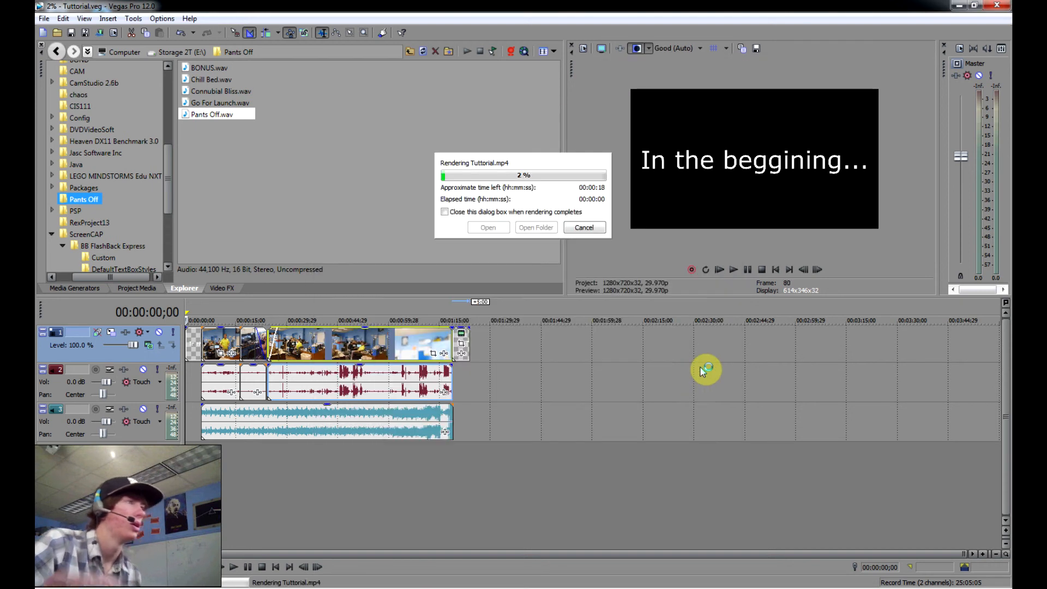